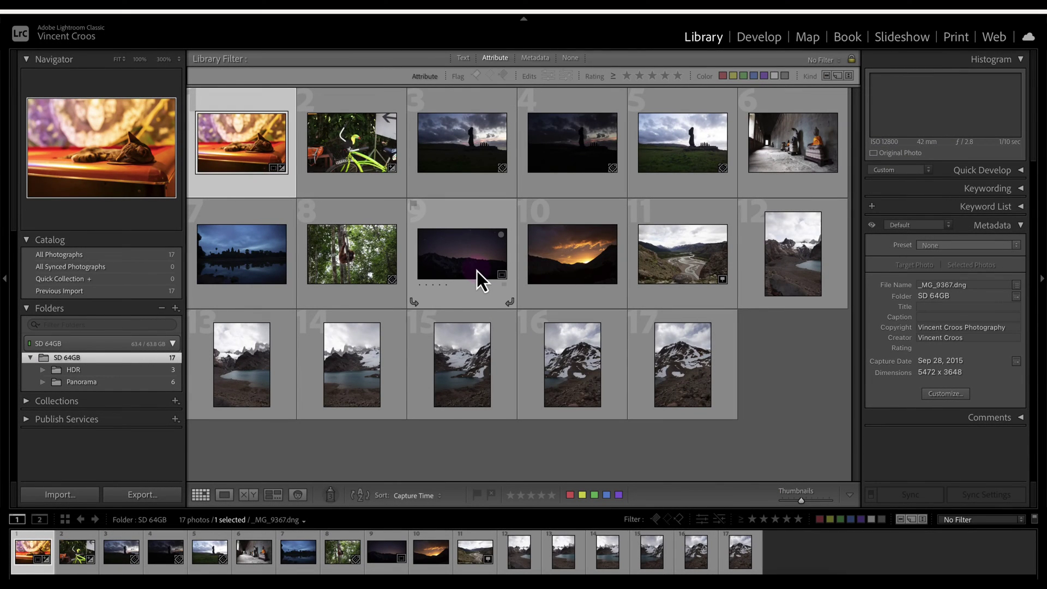
- Toggle the grid cell badges and filter bar off and on, then hide the toolbar beneath the grid
{"action": "mouse_move", "coordinate": [476, 270]}
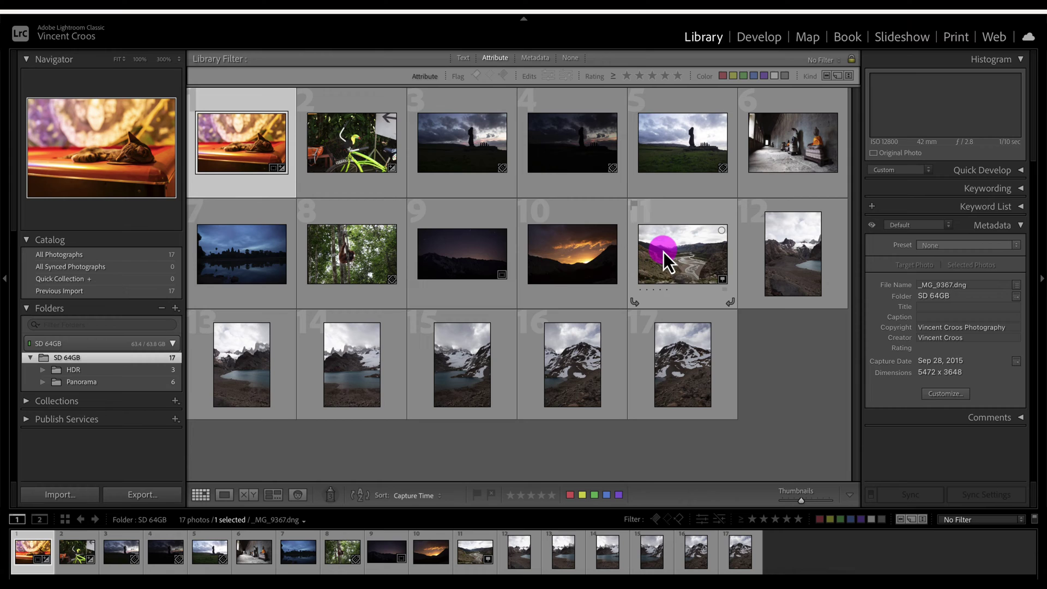
{"action": "mouse_move", "coordinate": [663, 252]}
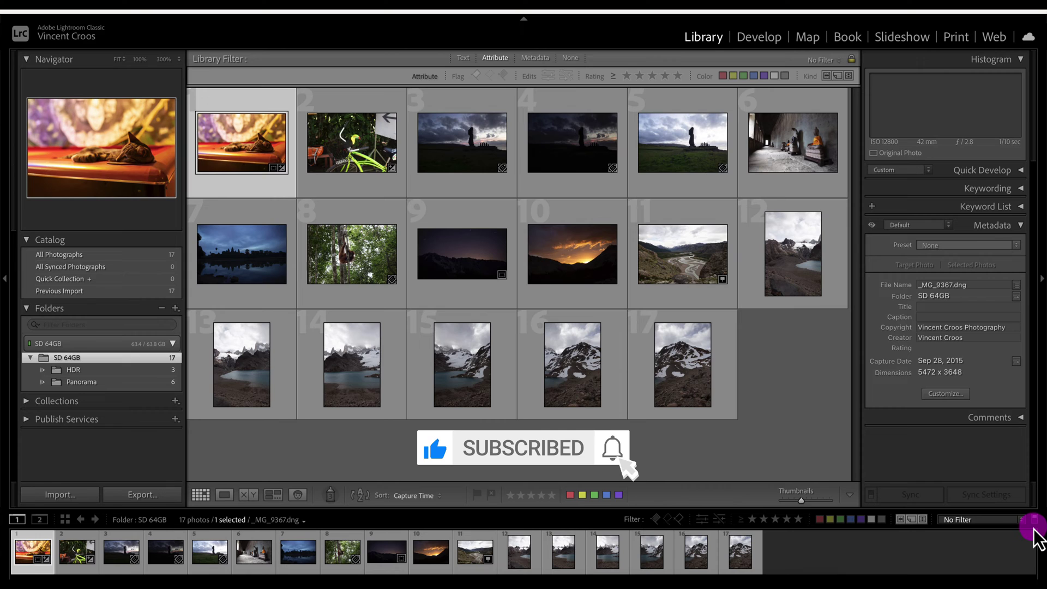
{"action": "key", "text": "j"}
{"action": "key", "text": "j"}
{"action": "key", "text": "j"}
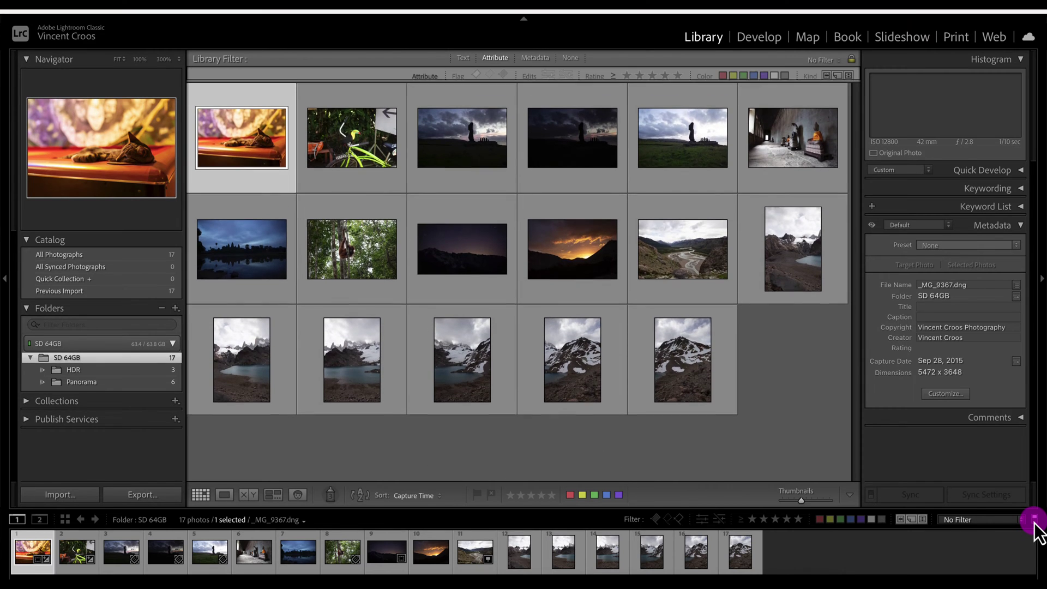
{"action": "key", "text": "j"}
{"action": "key", "text": "j"}
{"action": "key", "text": "j"}
{"action": "key", "text": "j"}
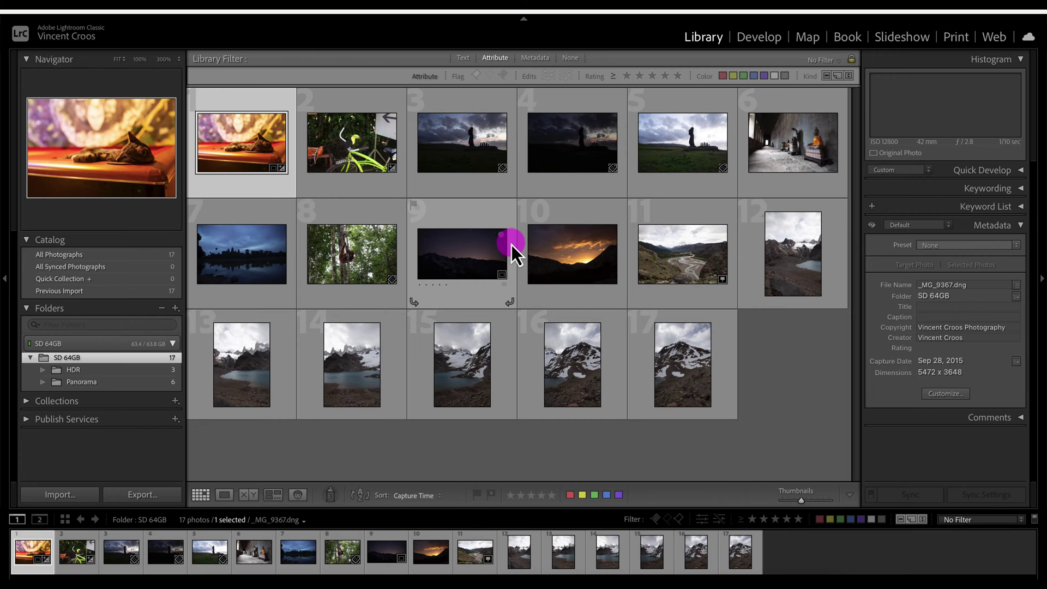
{"action": "key", "text": "backslash"}
{"action": "key", "text": "j"}
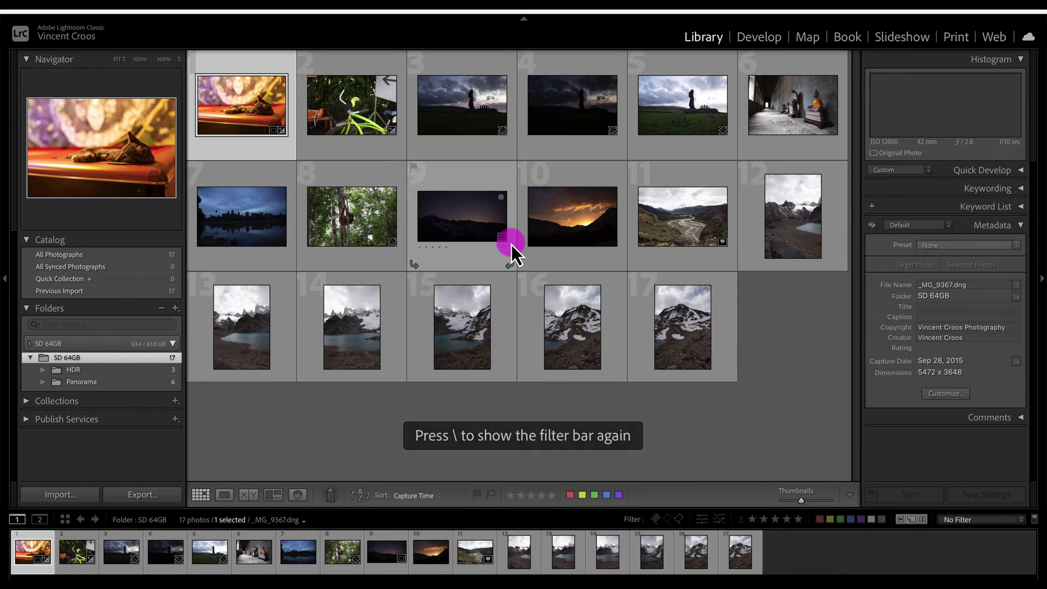
{"action": "key", "text": "backslash"}
{"action": "key", "text": "backslash"}
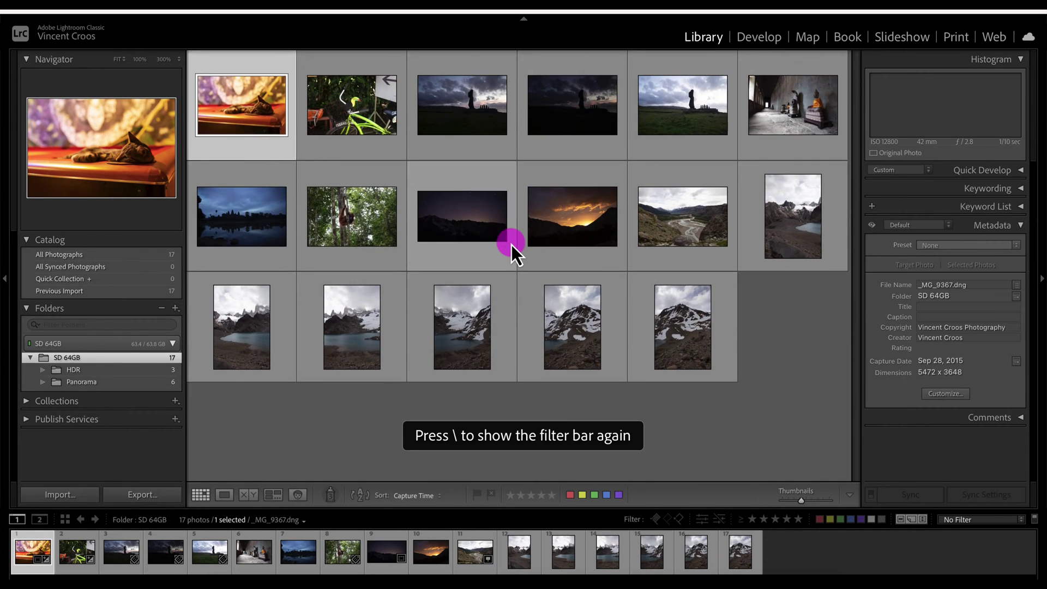
{"action": "key", "text": "backslash"}
{"action": "key", "text": "j"}
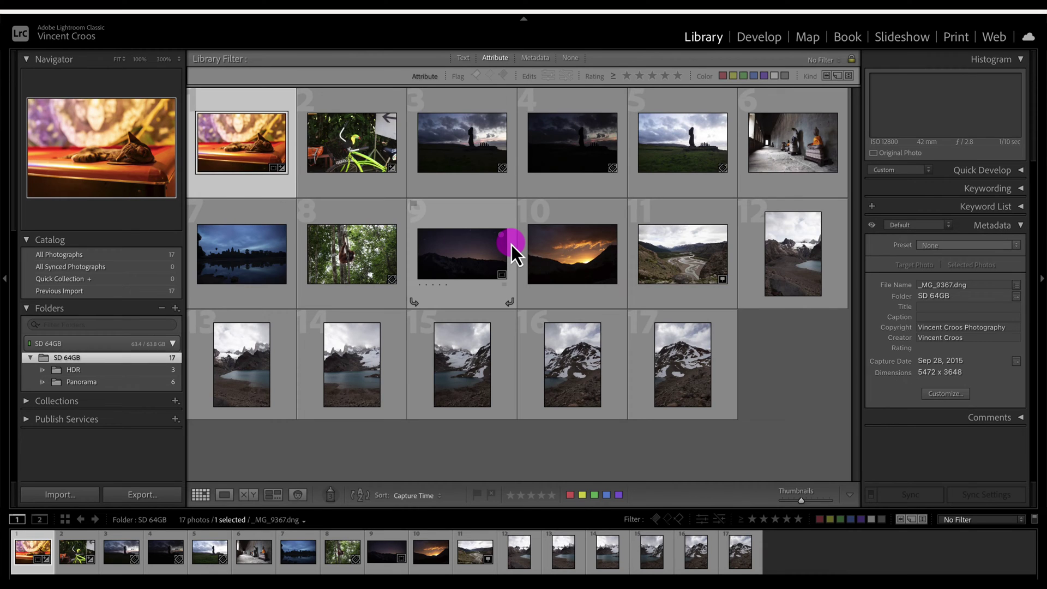
{"action": "key", "text": "t"}
{"action": "key", "text": "t"}
{"action": "key", "text": "t"}
{"action": "key", "text": "t"}
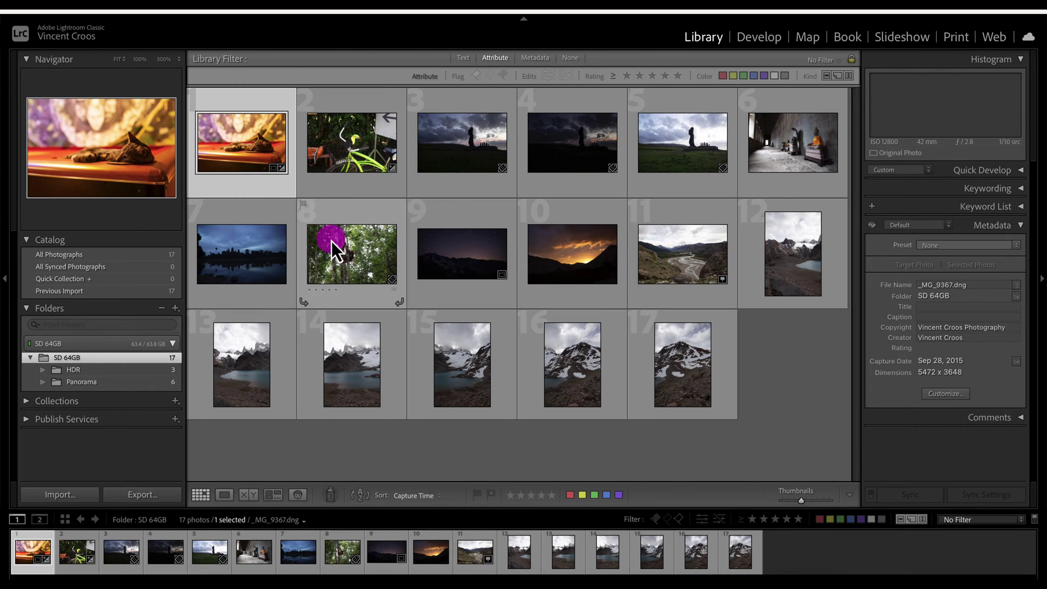
- Collapse the left, right, module picker and filmstrip panels, then restore all four with Shift+Tab
{"action": "left_click", "coordinate": [5, 280]}
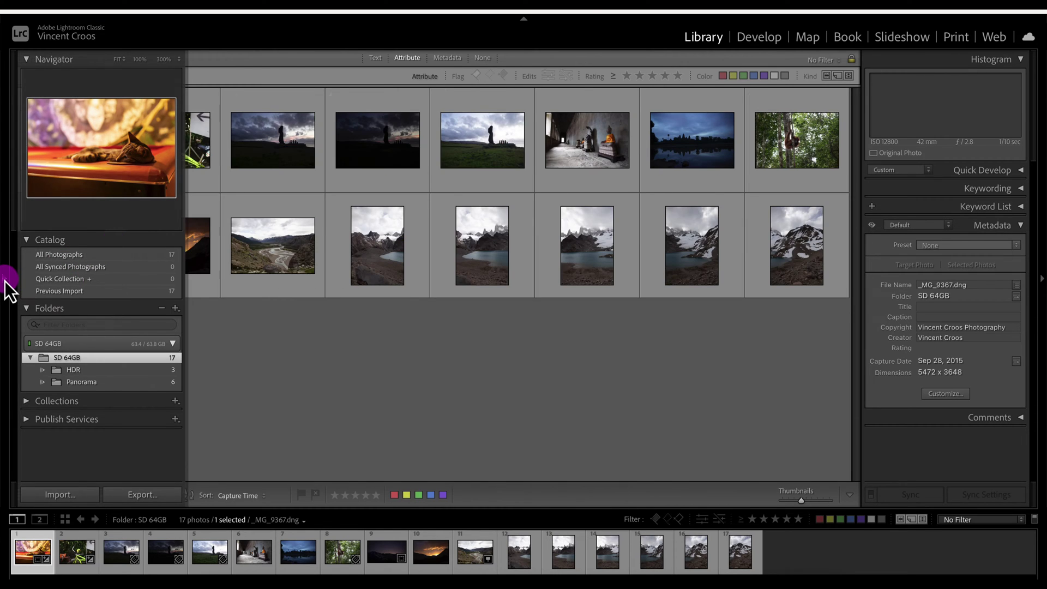
{"action": "left_click", "coordinate": [1041, 278]}
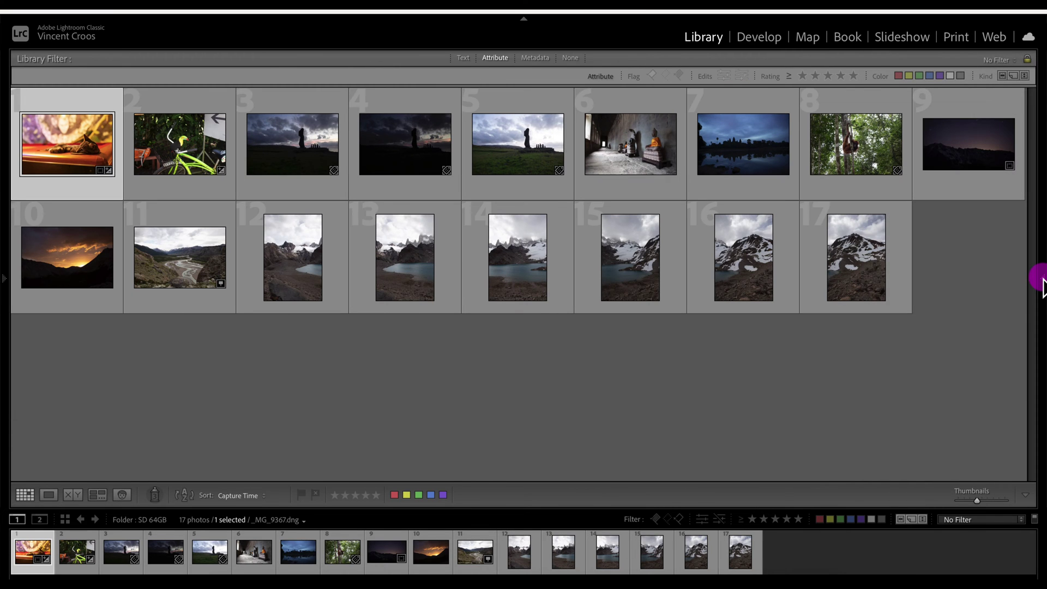
{"action": "left_click", "coordinate": [522, 20]}
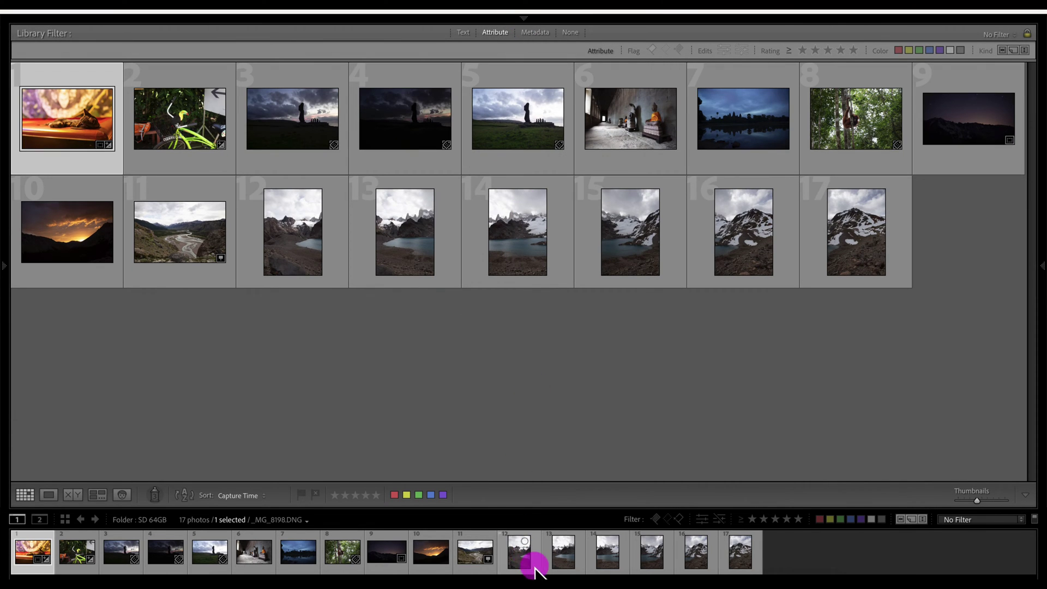
{"action": "left_click", "coordinate": [515, 578]}
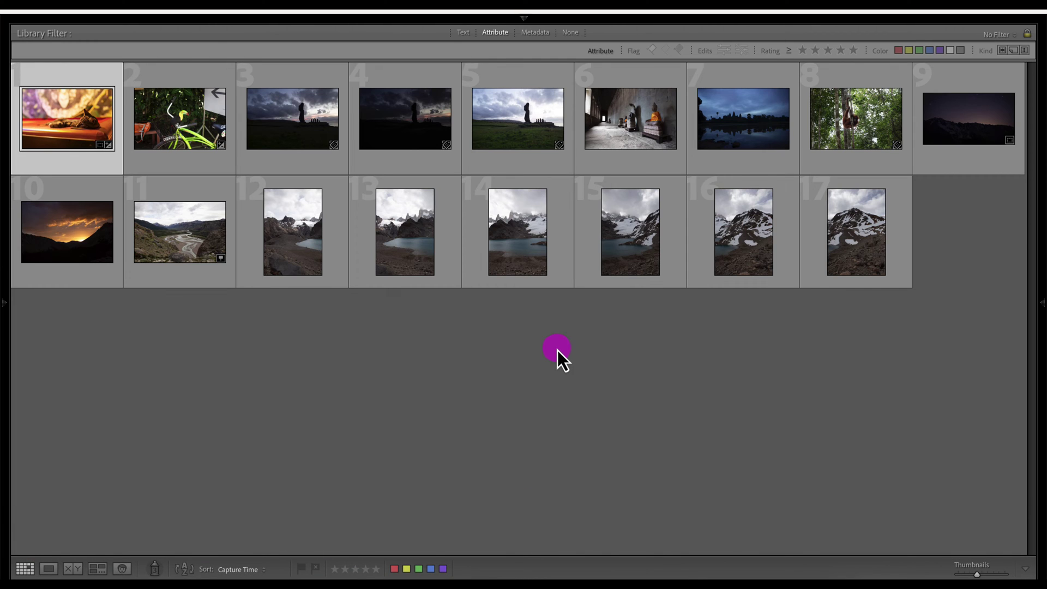
{"action": "key", "text": "shift+Tab"}
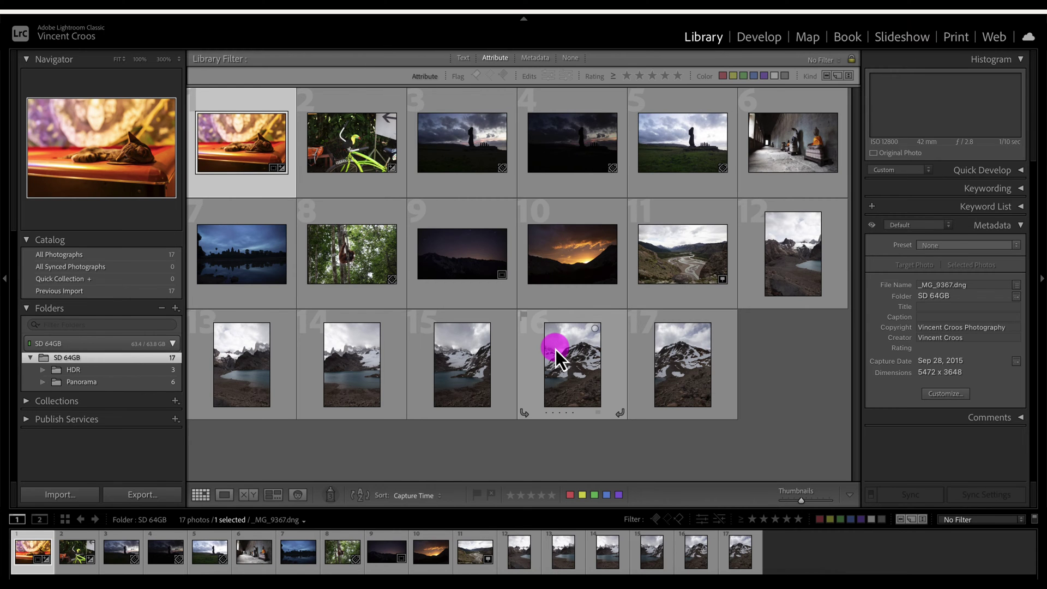
- Toggle the side panels and then all panels off and on, leaving every panel shown
{"action": "key", "text": "Tab"}
{"action": "key", "text": "Tab"}
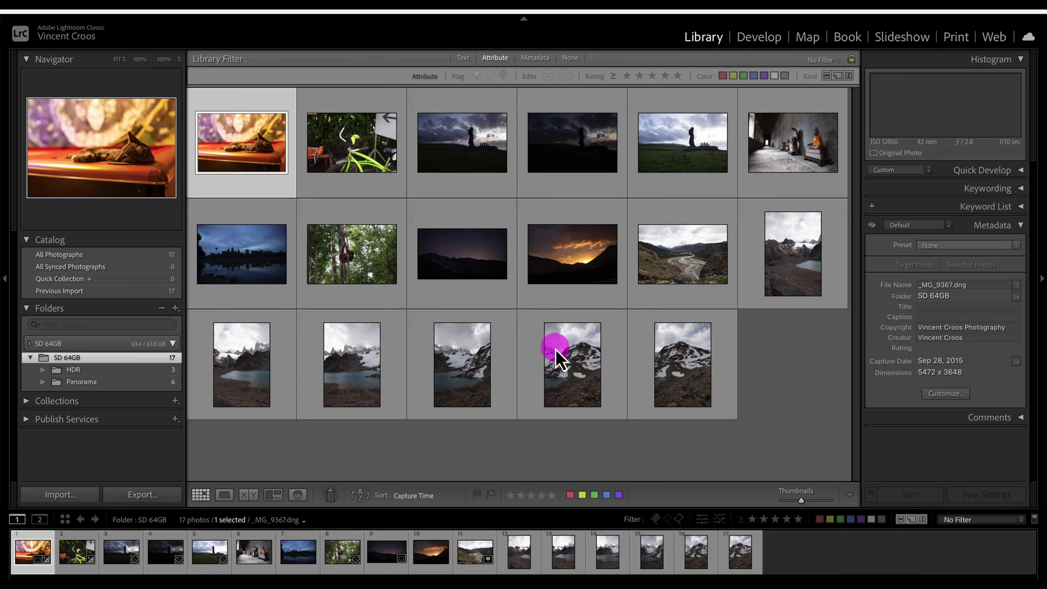
{"action": "key", "text": "Tab"}
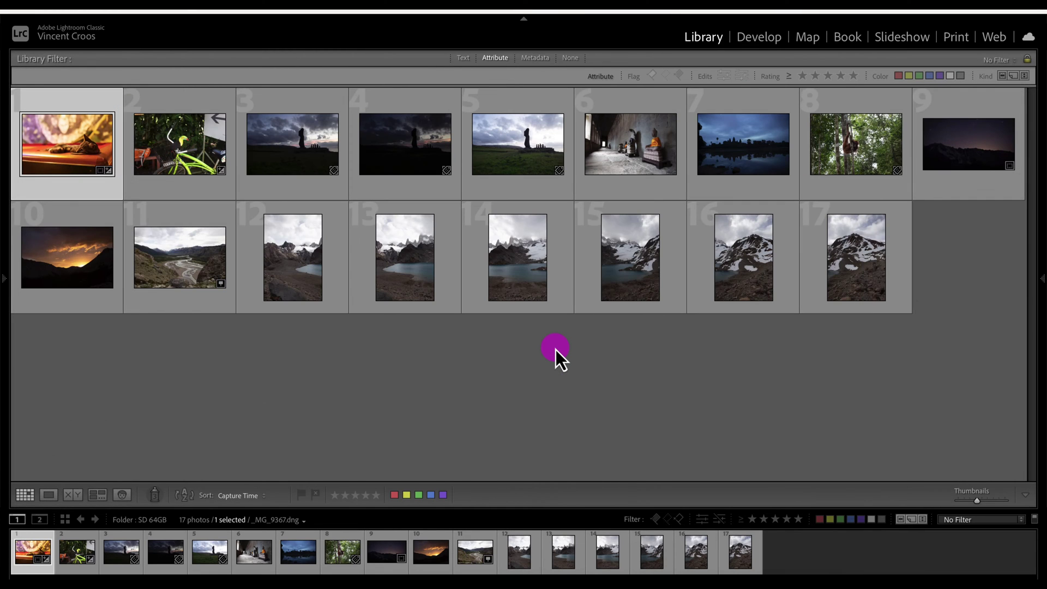
{"action": "key", "text": "Tab"}
{"action": "key", "text": "Tab"}
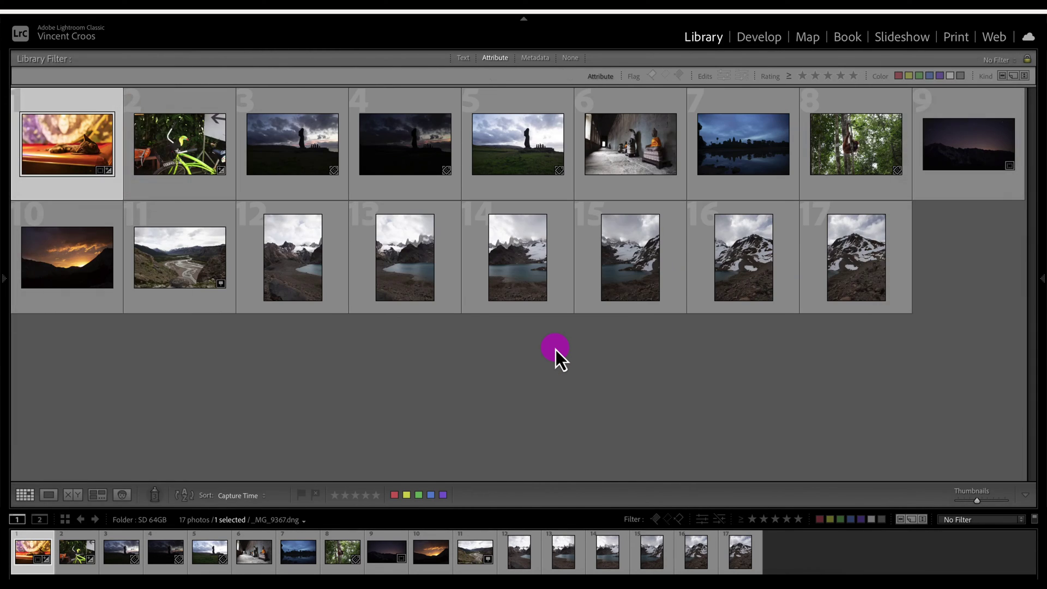
{"action": "key", "text": "Tab"}
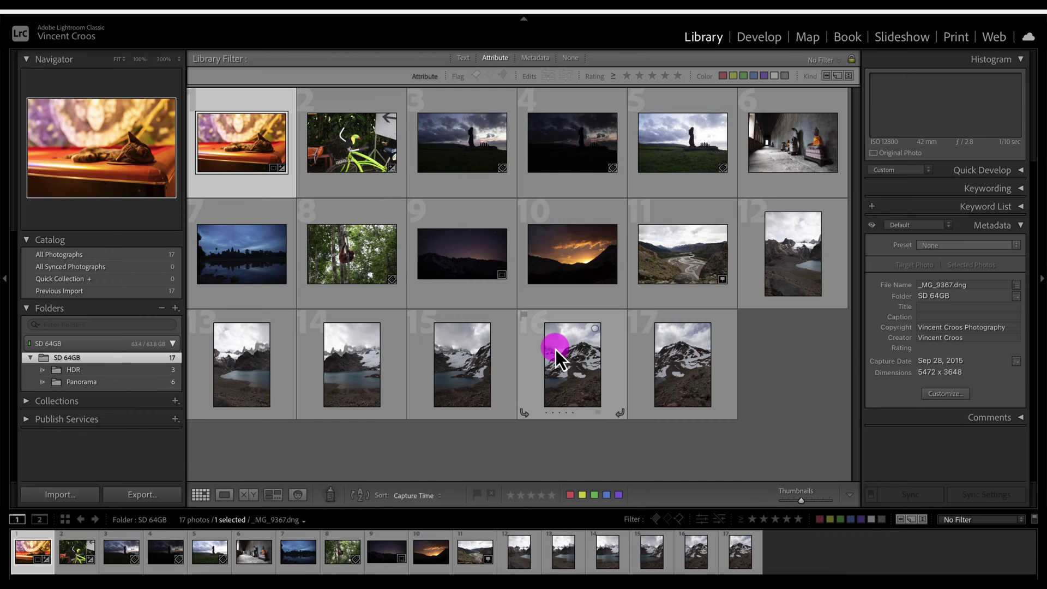
{"action": "key", "text": "shift+Tab"}
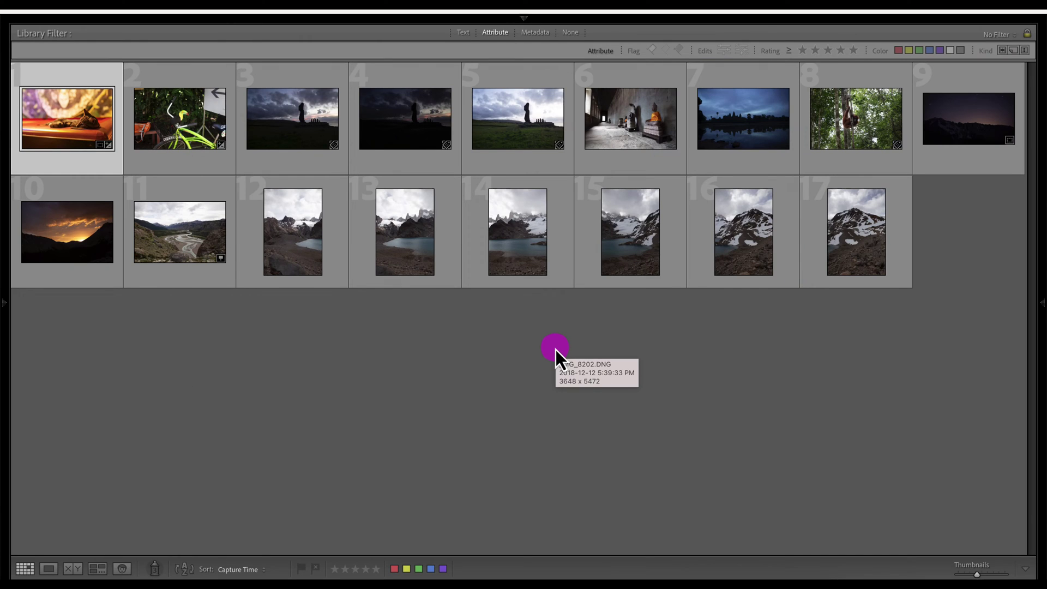
{"action": "key", "text": "shift+Tab"}
{"action": "key", "text": "shift+Tab"}
{"action": "key", "text": "shift+Tab"}
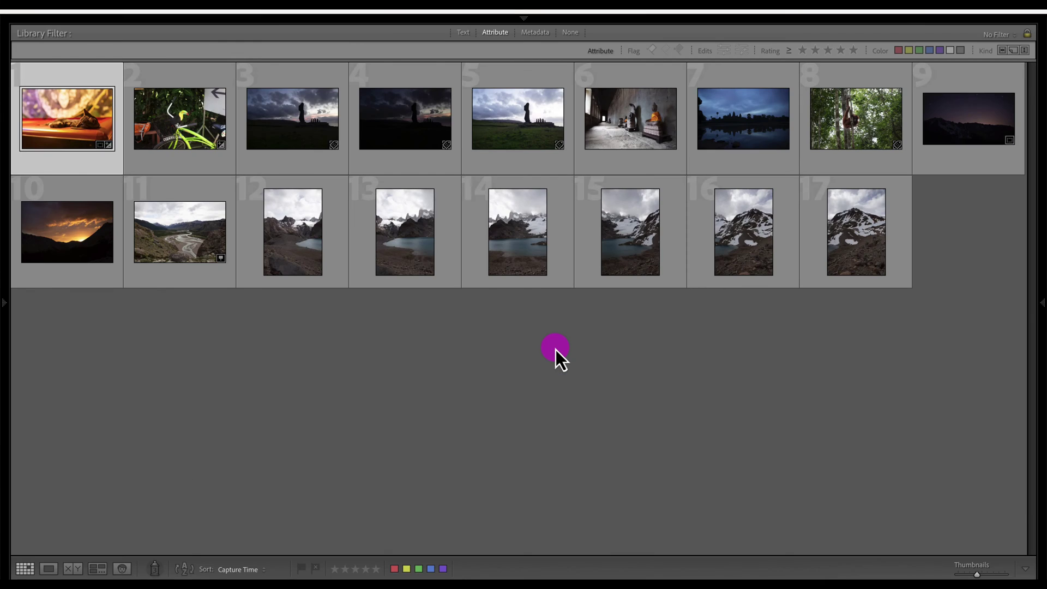
{"action": "key", "text": "Tab"}
{"action": "key", "text": "Tab"}
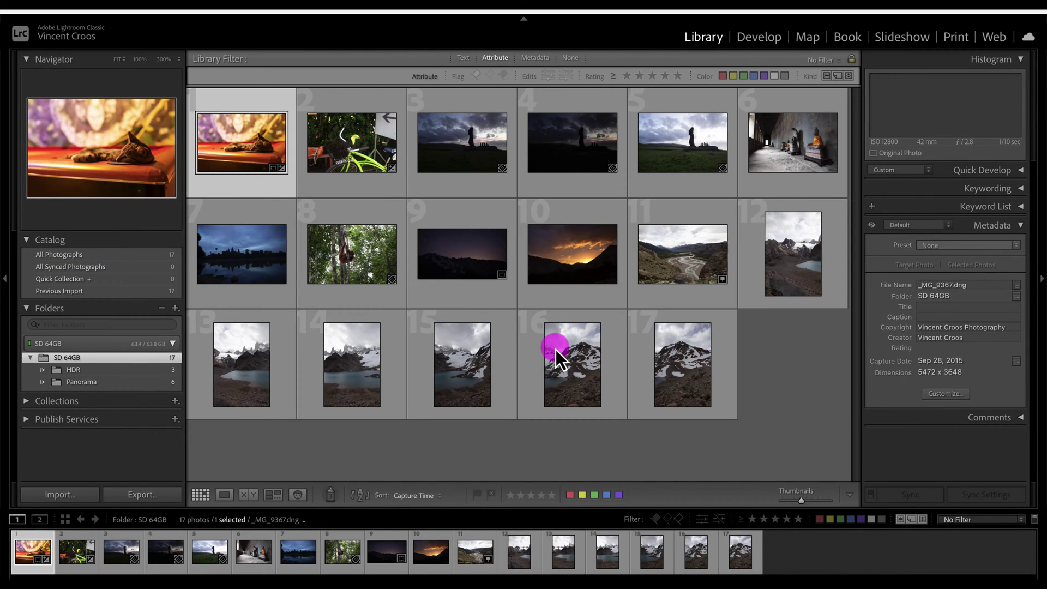
- Make night mountain photo 9 current and cycle through Lights Dim, Lights Out and back to Lights On
{"action": "left_click", "coordinate": [451, 259]}
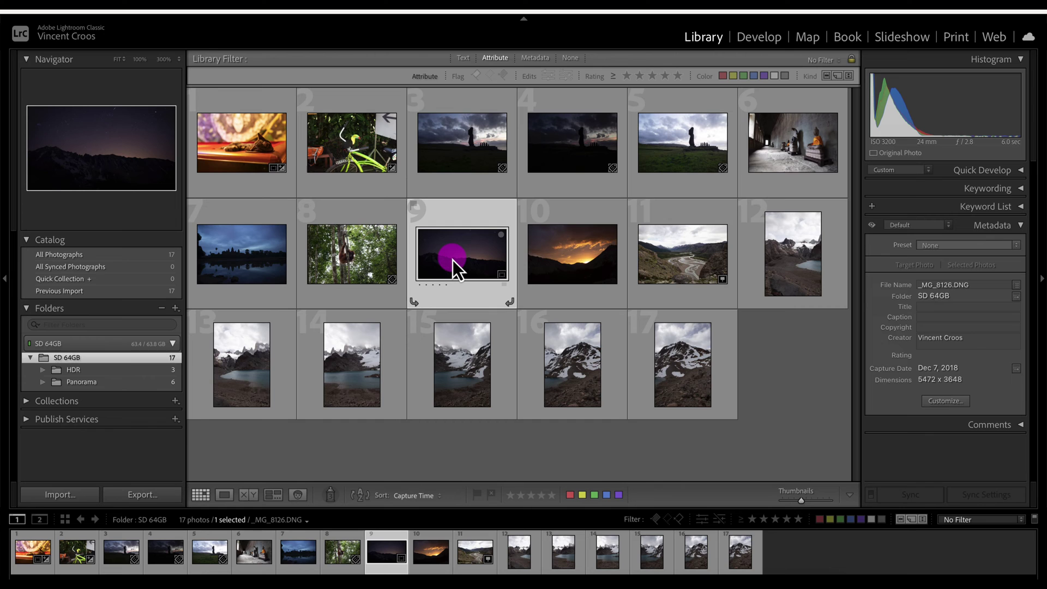
{"action": "key", "text": "l"}
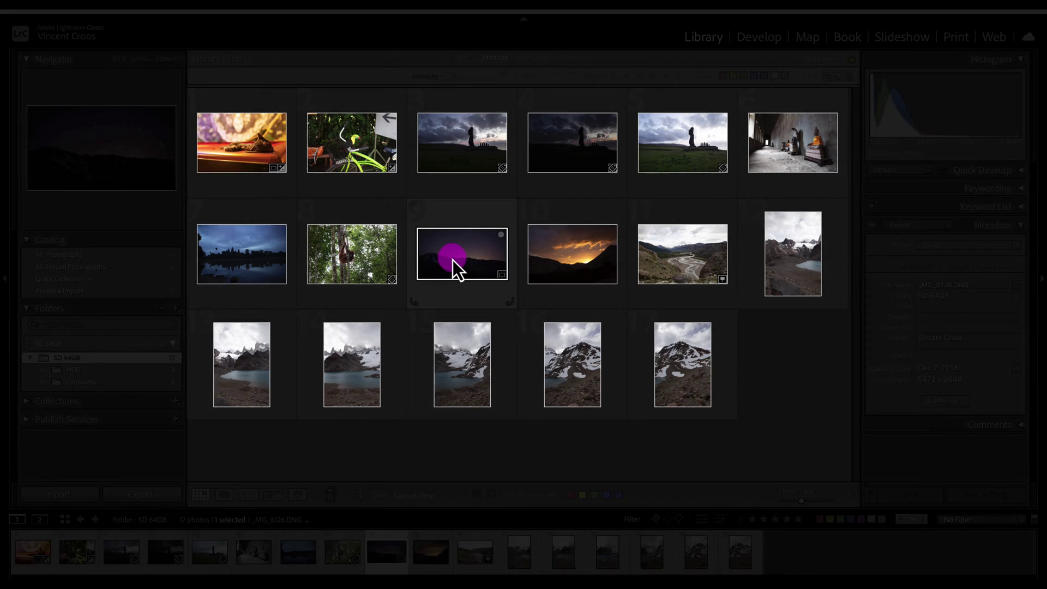
{"action": "key", "text": "l"}
{"action": "key", "text": "l"}
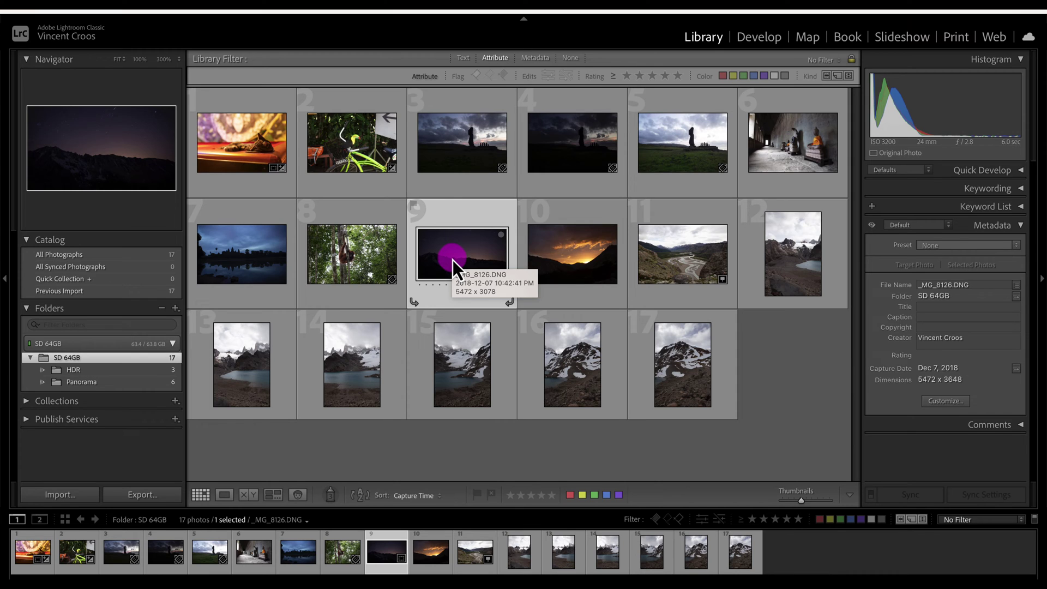
{"action": "left_click", "coordinate": [322, 497]}
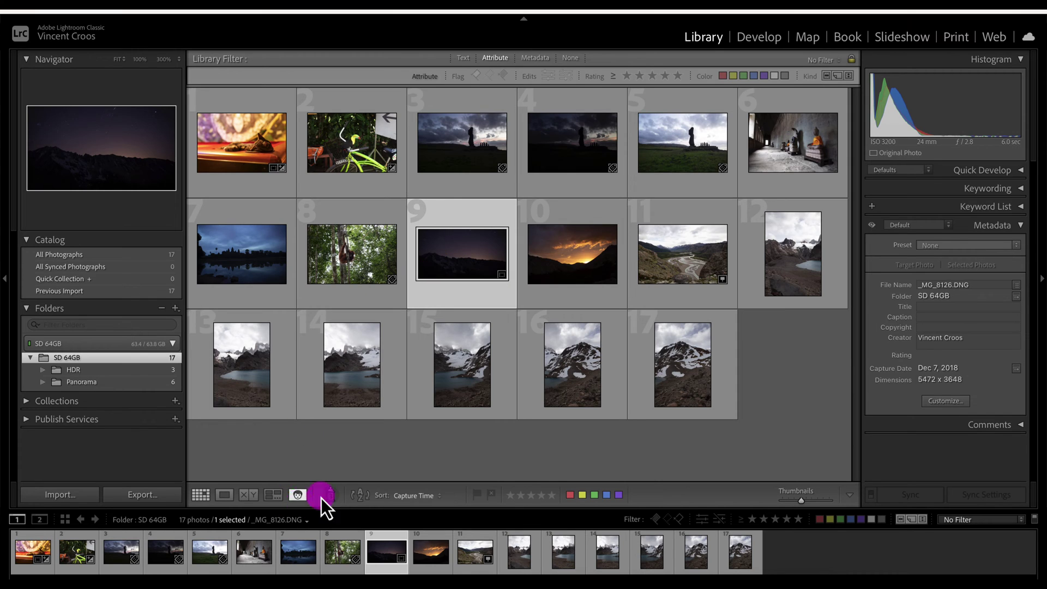
{"action": "left_click", "coordinate": [420, 499]}
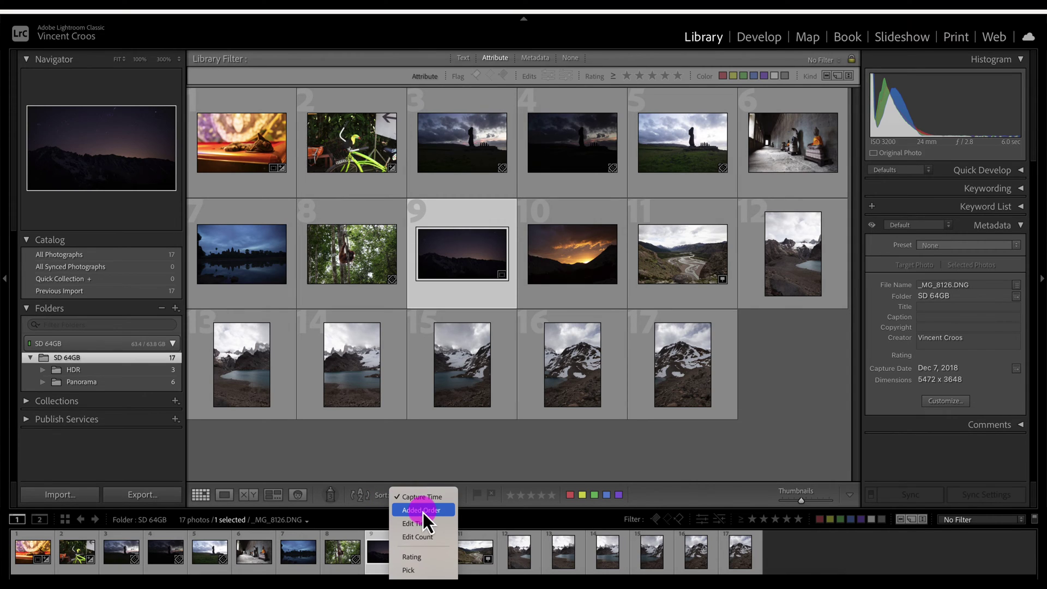
{"action": "mouse_move", "coordinate": [426, 554]}
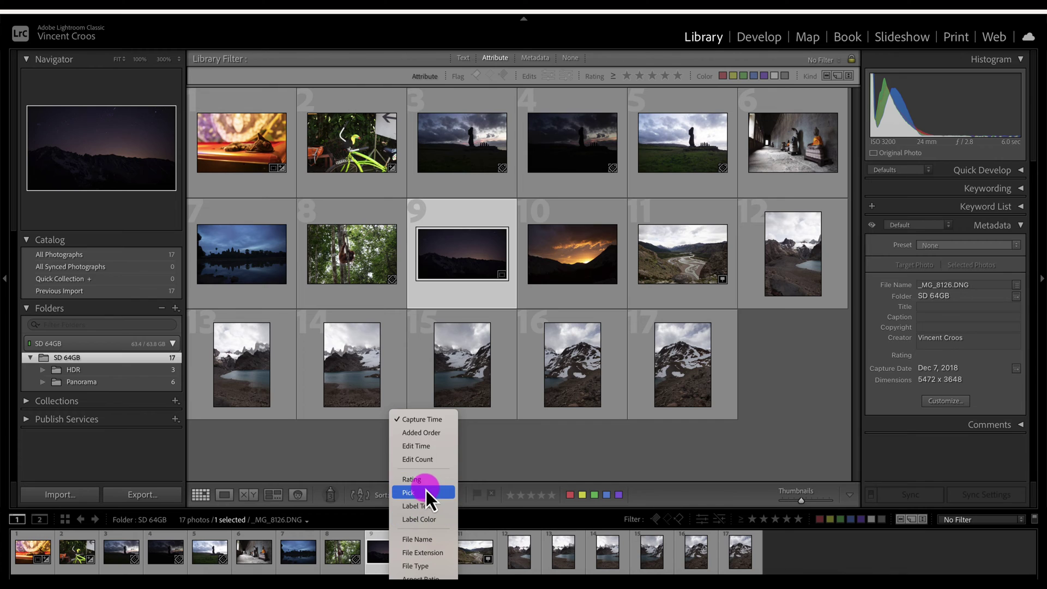
{"action": "left_click", "coordinate": [436, 423]}
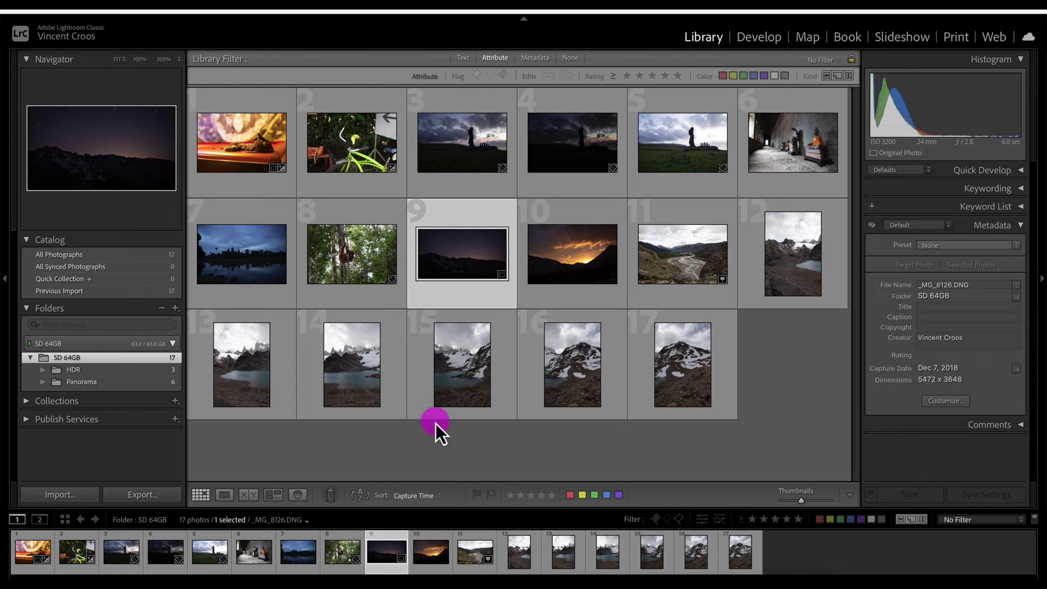
{"action": "left_click", "coordinate": [360, 495]}
- Label photo 9 red and photo 11 blue, then sort the grid by Label Color
{"action": "left_click", "coordinate": [570, 495]}
{"action": "left_click", "coordinate": [682, 275]}
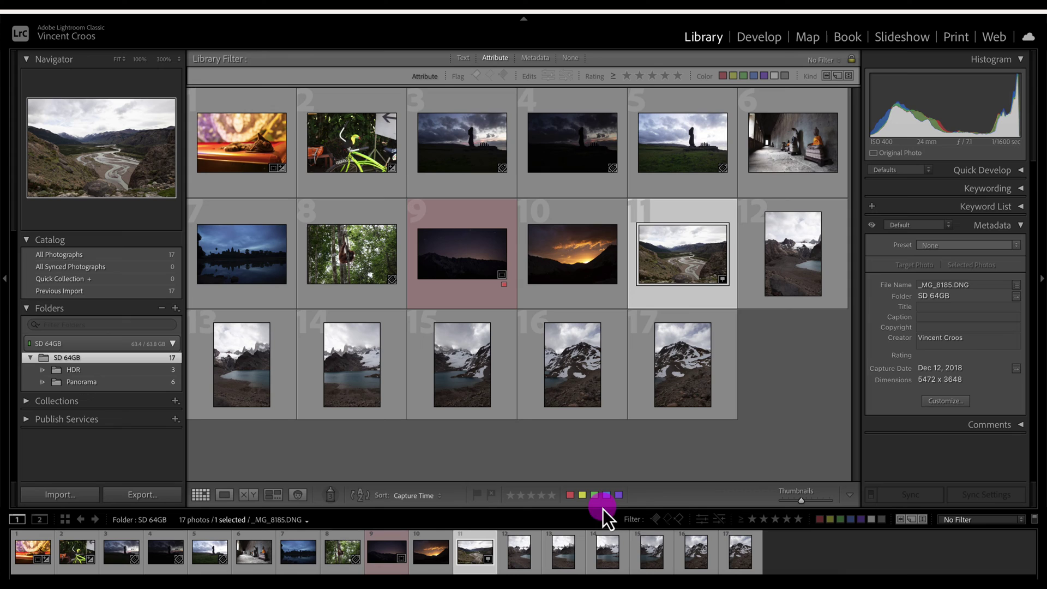
{"action": "left_click", "coordinate": [607, 495]}
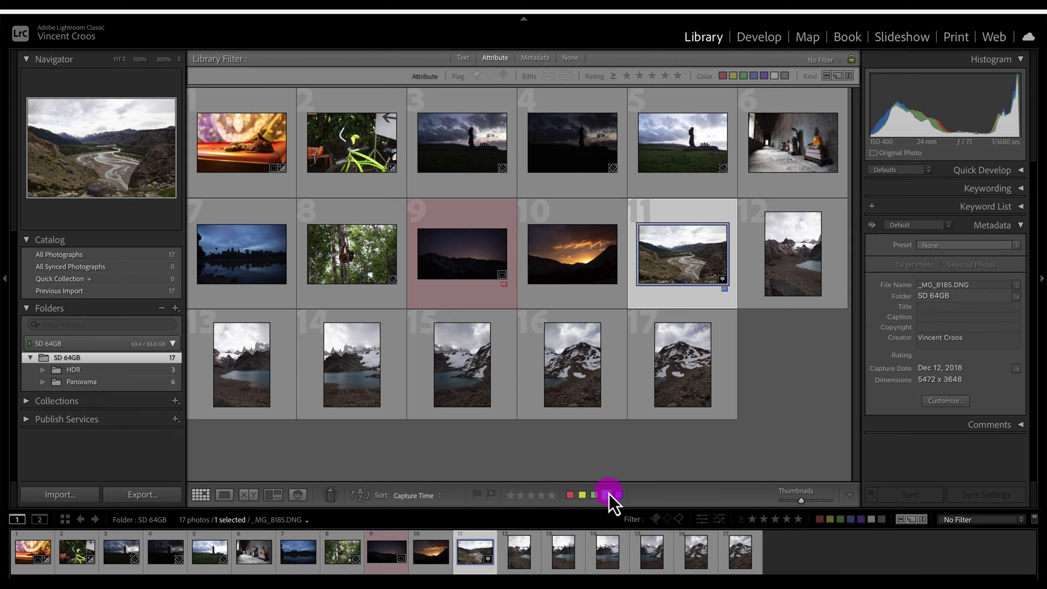
{"action": "left_click", "coordinate": [431, 495]}
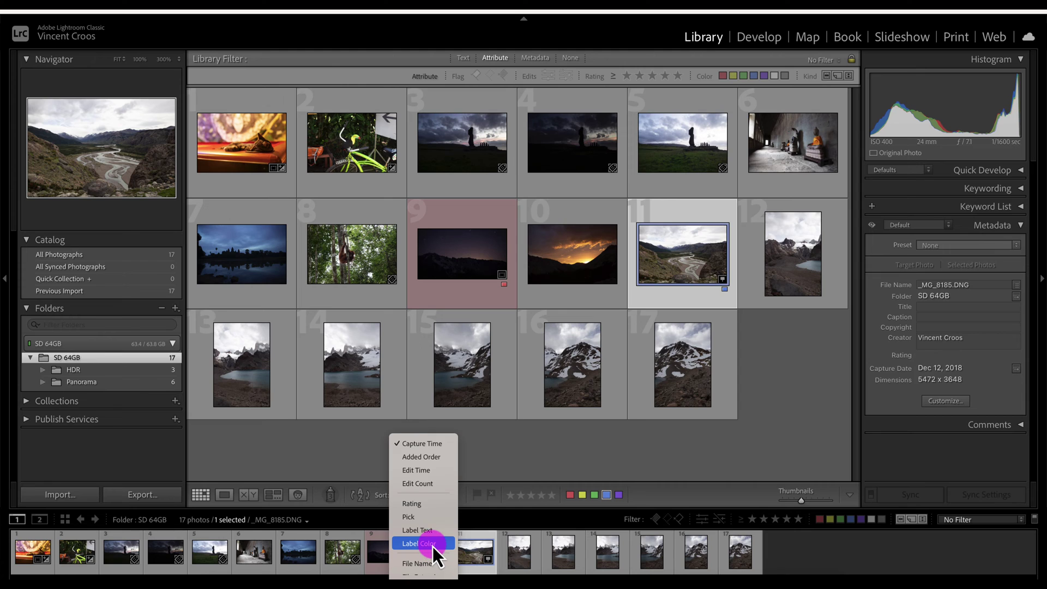
{"action": "left_click", "coordinate": [433, 544]}
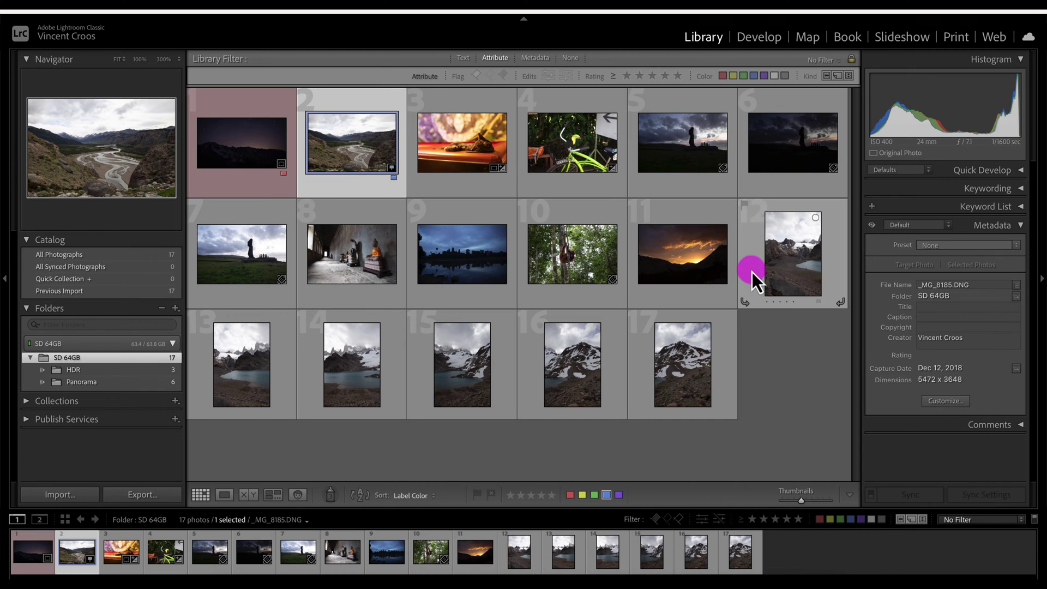
- Flip the sort order and back, then enlarge thumbnails to five photos per row
{"action": "left_click", "coordinate": [361, 495]}
{"action": "left_click", "coordinate": [361, 495]}
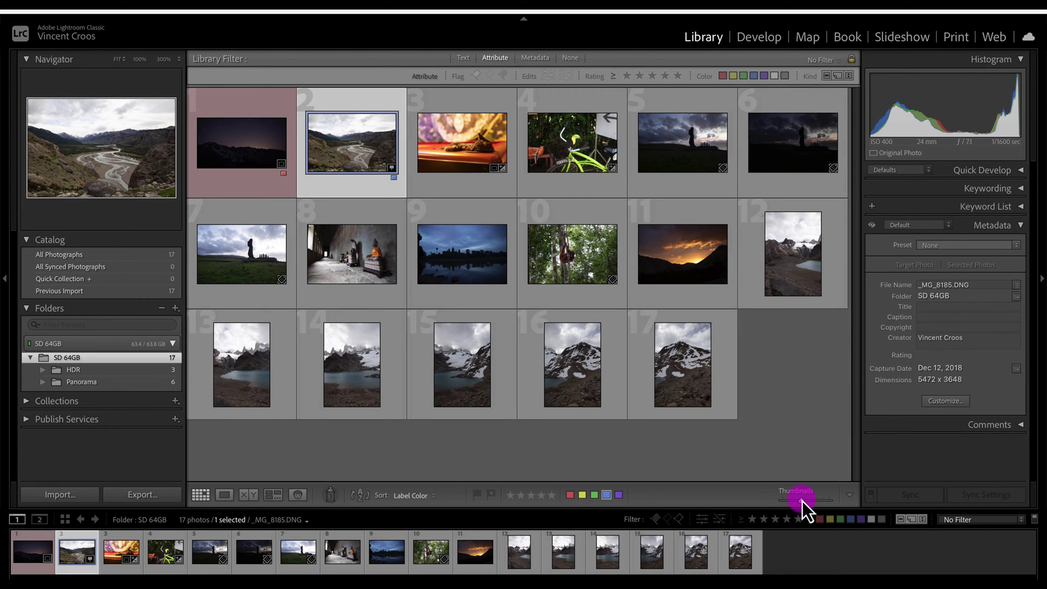
{"action": "left_click_drag", "start_coordinate": [802, 501], "coordinate": [813, 502]}
- Adjust the toolbar items so rotate, navigate arrows and slideshow playback are removed
{"action": "left_click", "coordinate": [849, 495]}
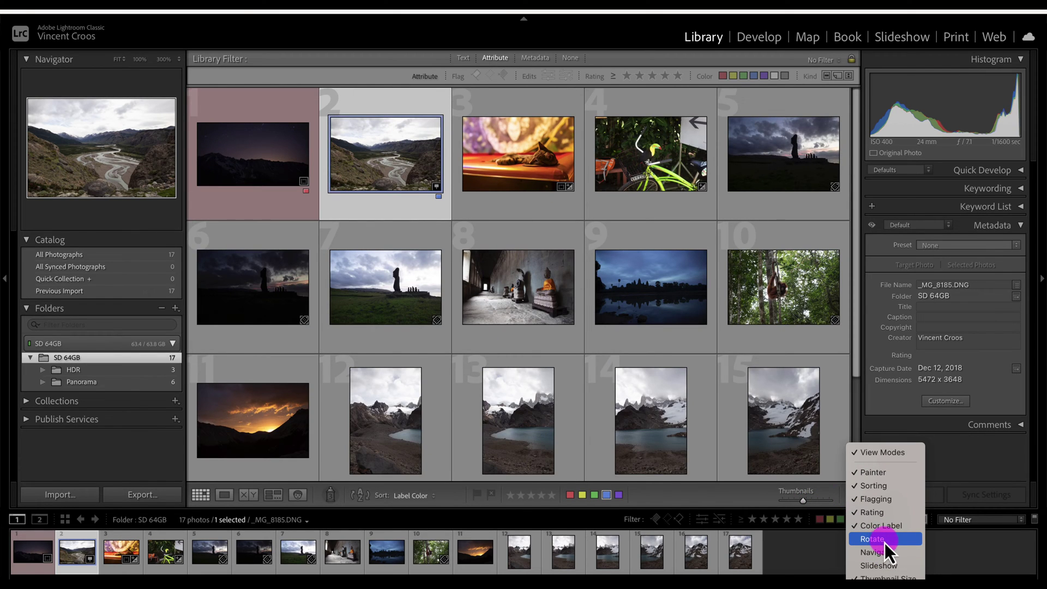
{"action": "left_click", "coordinate": [882, 540]}
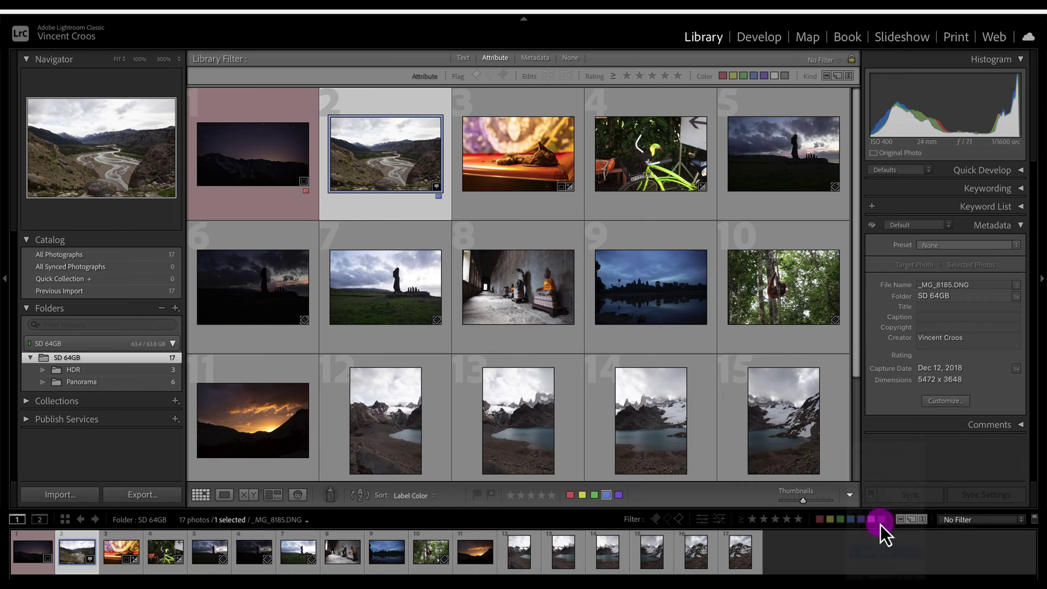
{"action": "left_click", "coordinate": [849, 494]}
{"action": "left_click", "coordinate": [875, 565]}
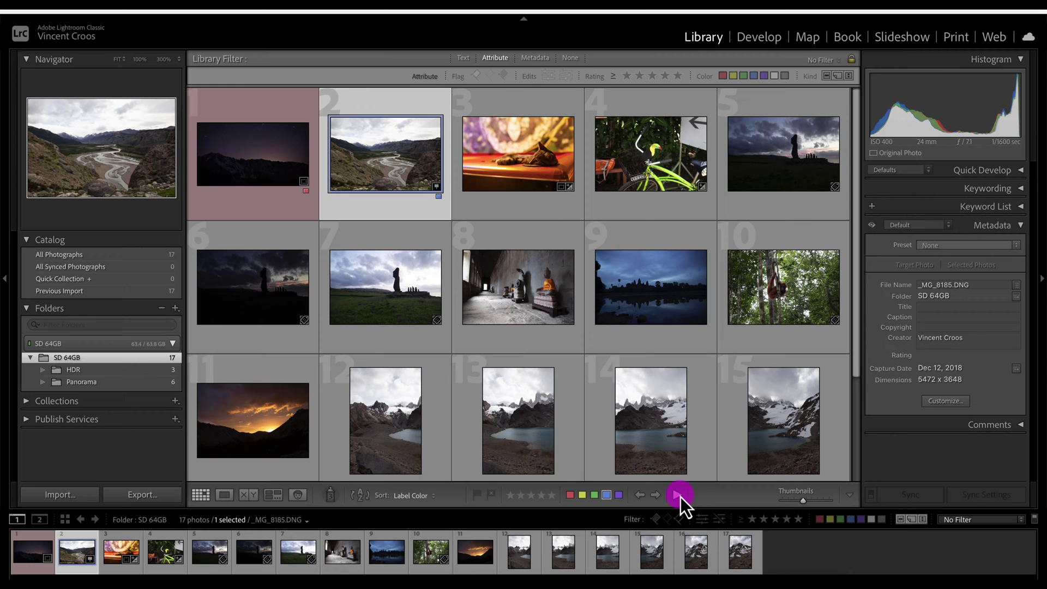
{"action": "left_click", "coordinate": [848, 495]}
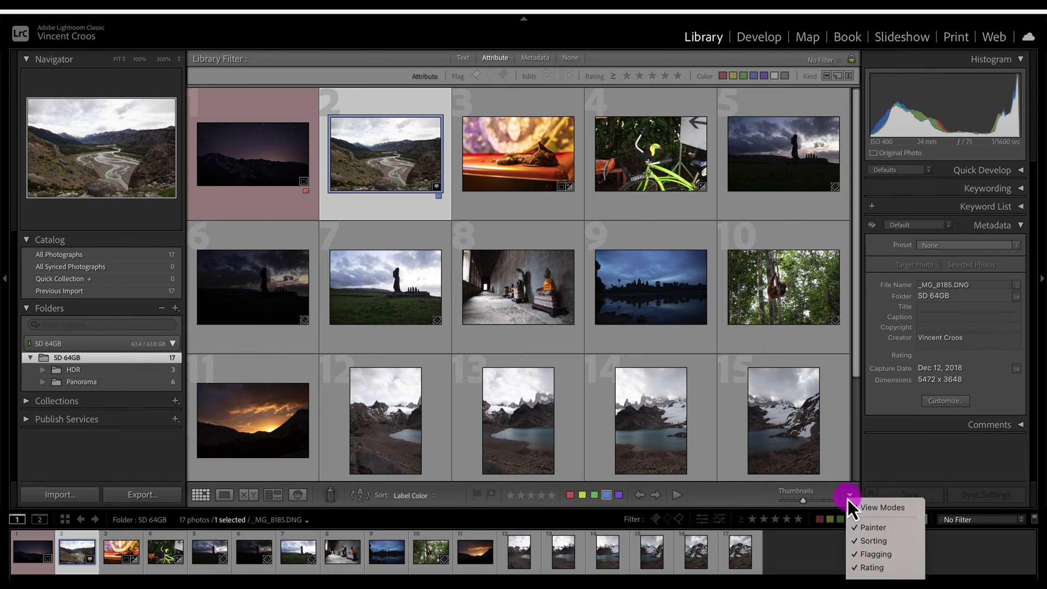
{"action": "left_click", "coordinate": [860, 505]}
{"action": "left_click", "coordinate": [851, 495]}
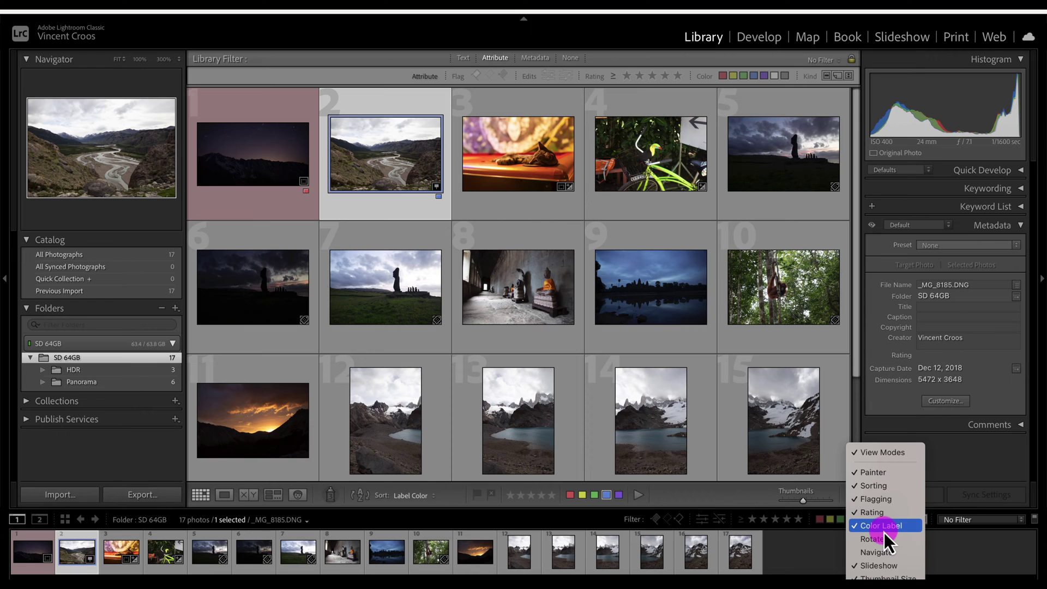
{"action": "left_click", "coordinate": [884, 565]}
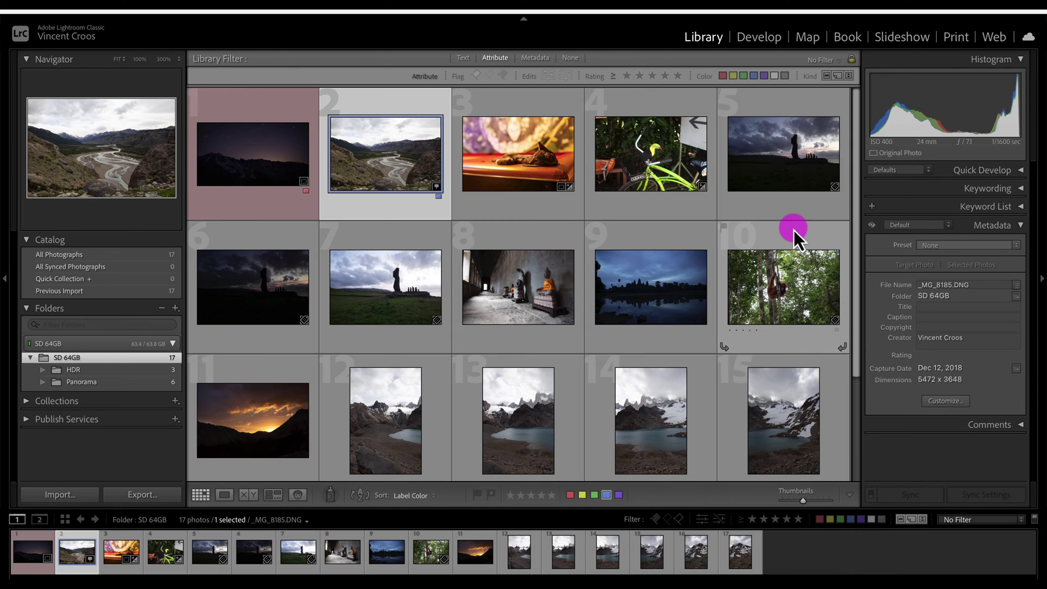
{"action": "key", "text": "ctrl+l"}
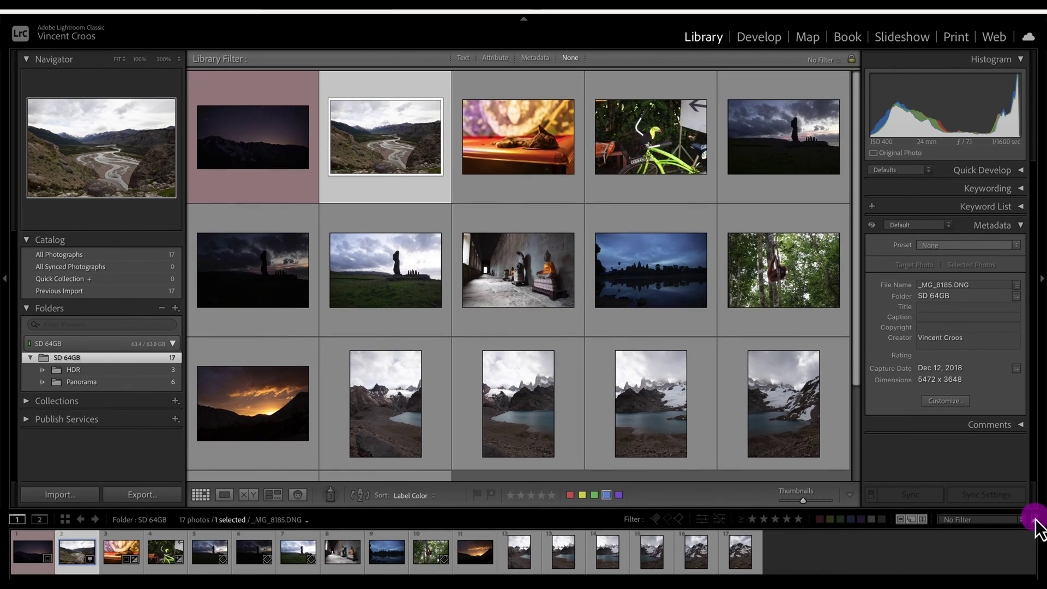
{"action": "key", "text": "ctrl+l"}
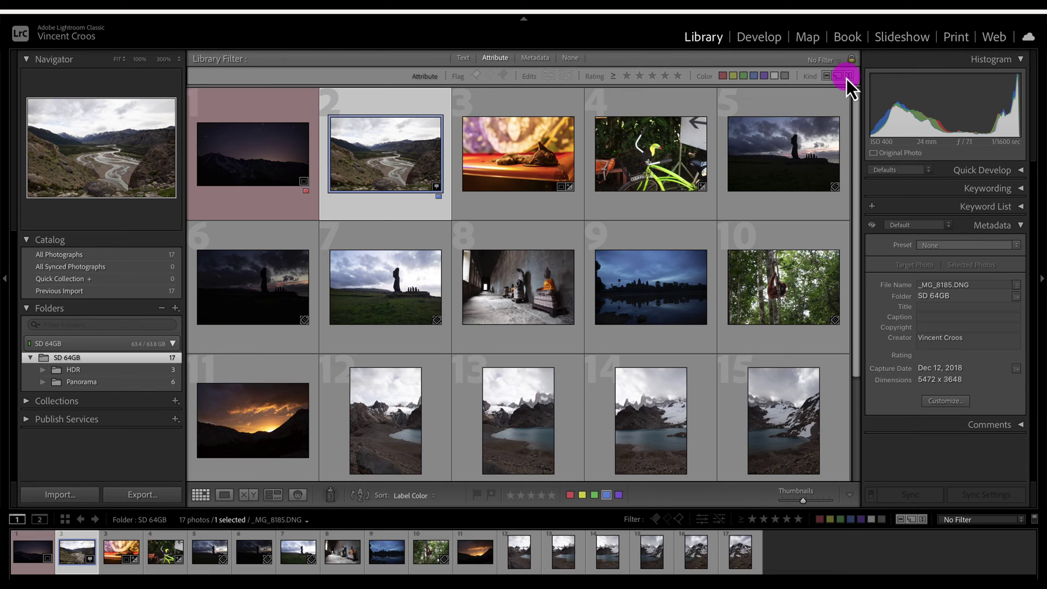
{"action": "left_click", "coordinate": [828, 77]}
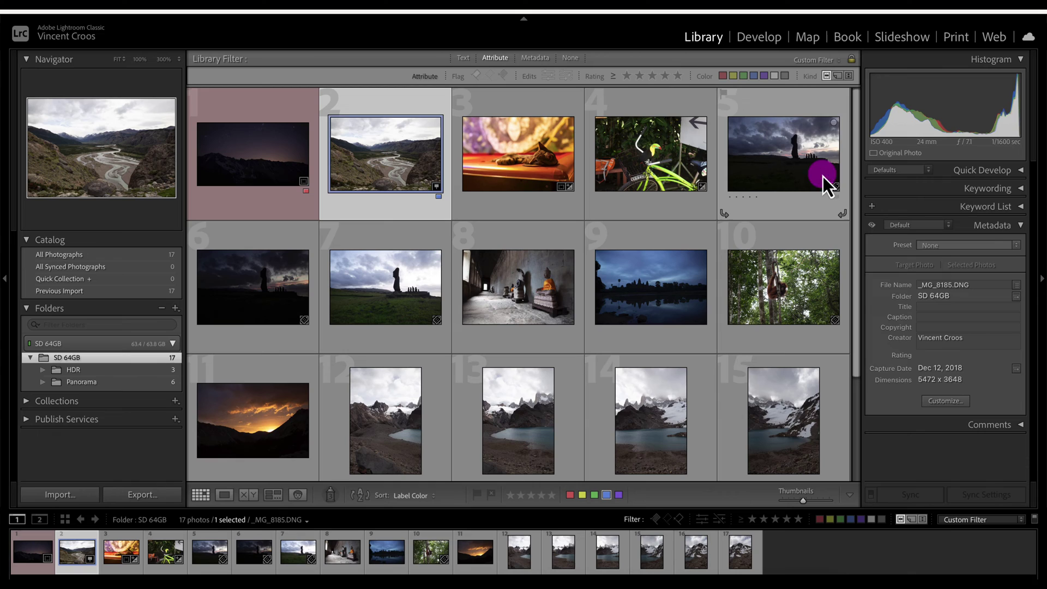
{"action": "left_click", "coordinate": [827, 78]}
{"action": "left_click", "coordinate": [839, 74]}
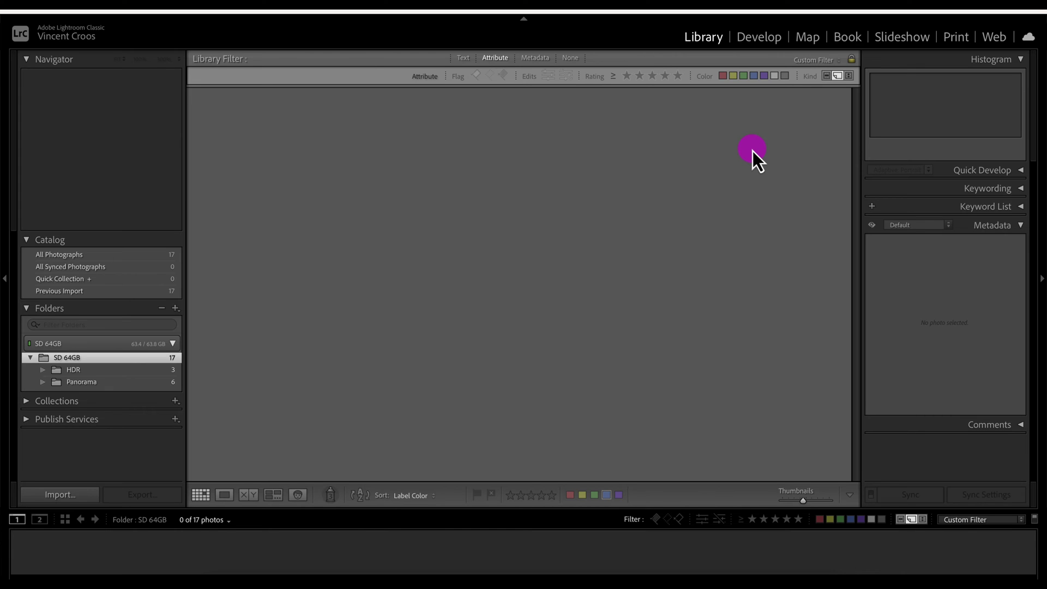
{"action": "left_click", "coordinate": [838, 76]}
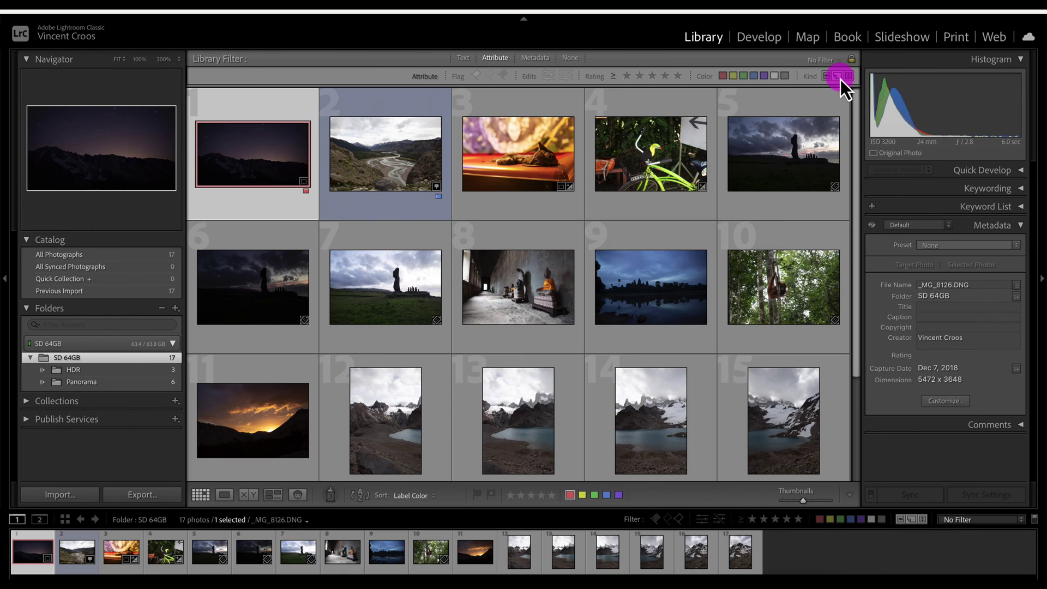
{"action": "left_click", "coordinate": [509, 548]}
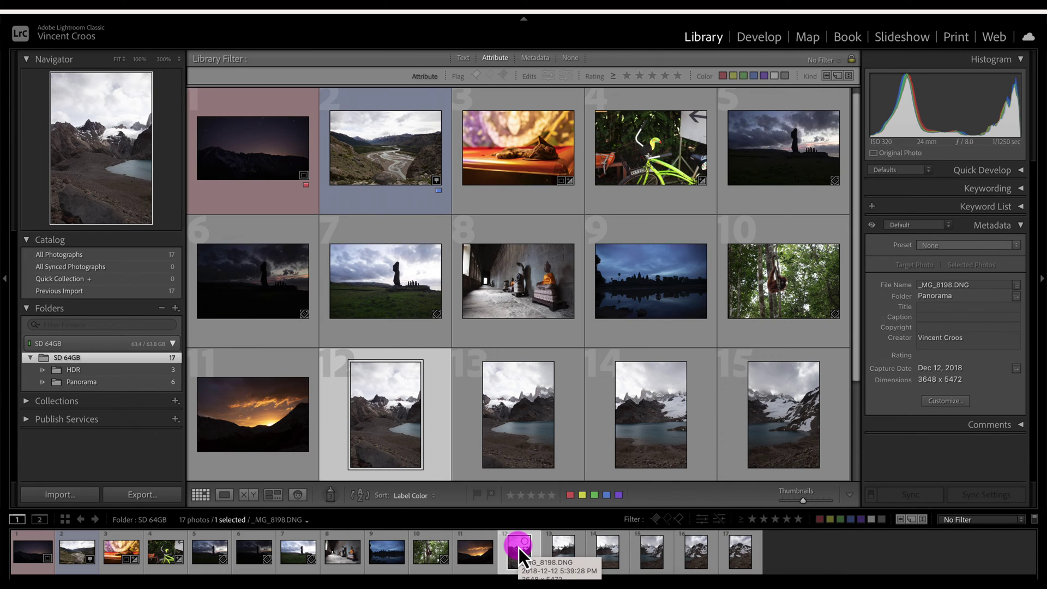
{"action": "right_click", "coordinate": [518, 547]}
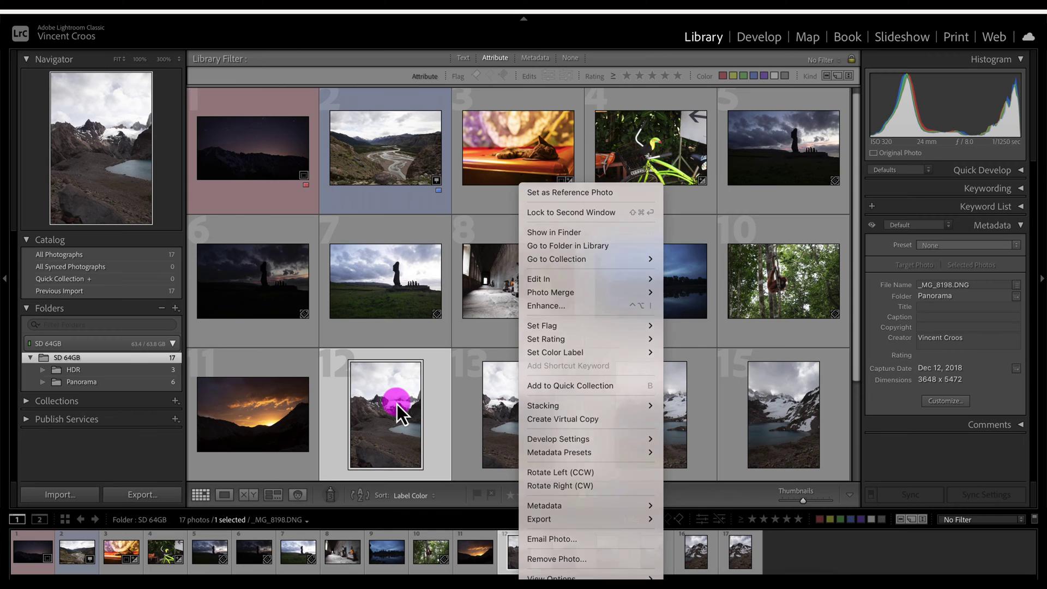
{"action": "key", "text": "Escape"}
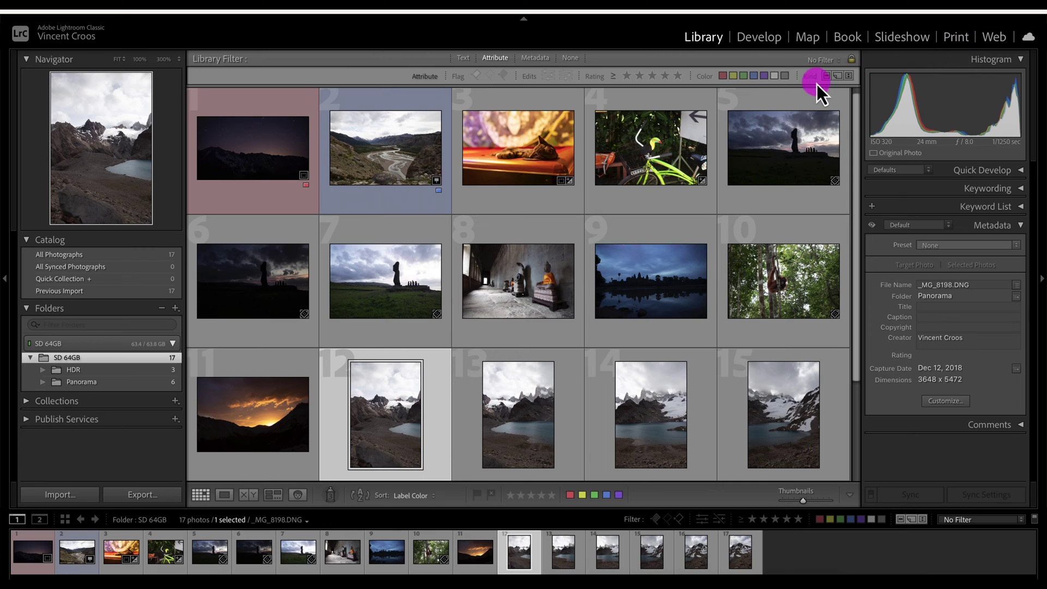
- Try the Videos, Flag and Edited attribute filters, ending on Unedited Photos to show 14 images
{"action": "left_click", "coordinate": [849, 77]}
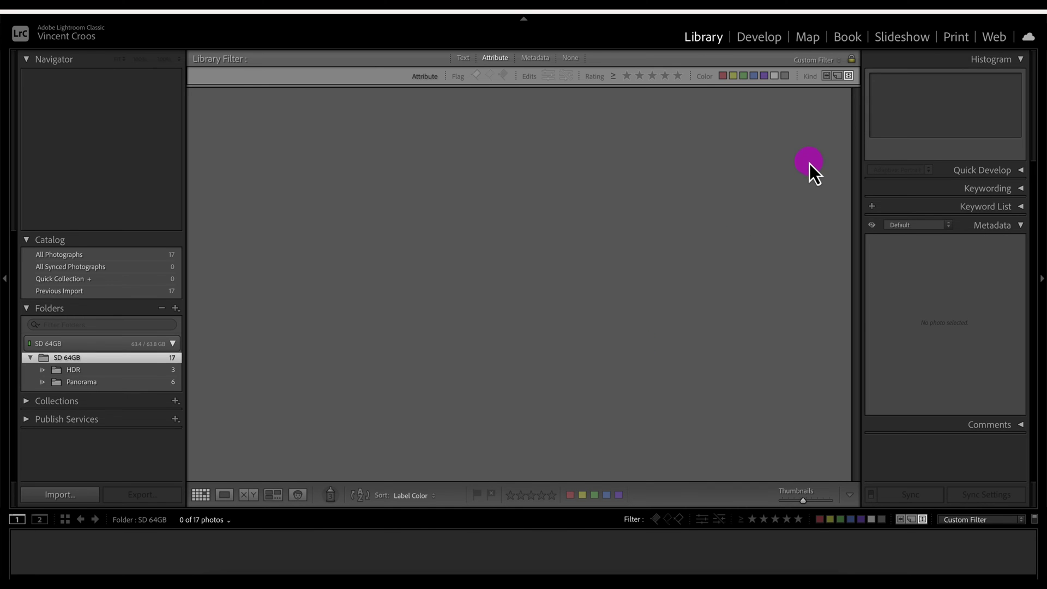
{"action": "left_click", "coordinate": [848, 77]}
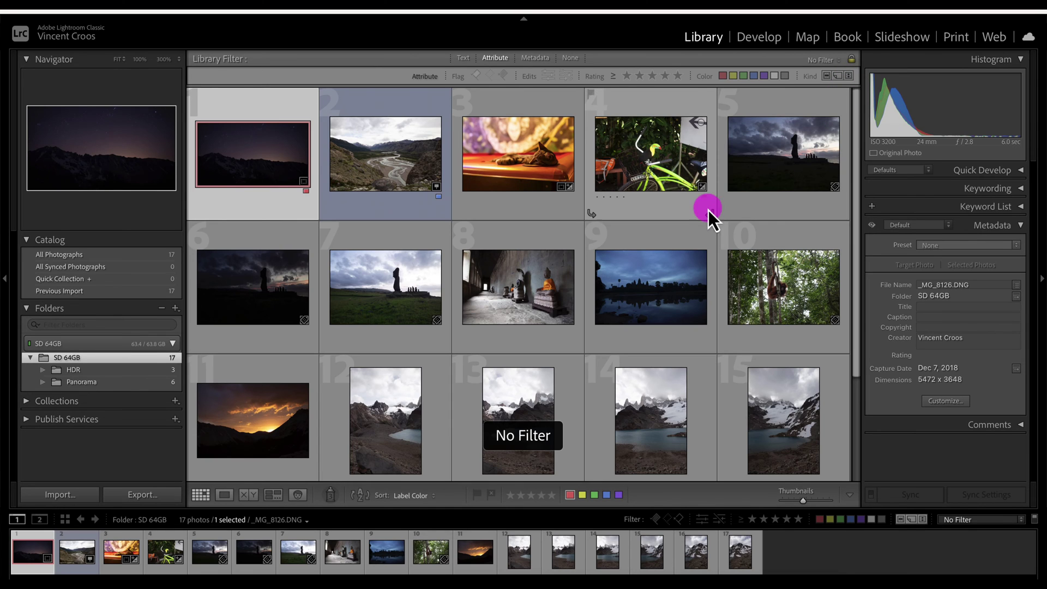
{"action": "left_click", "coordinate": [476, 76]}
{"action": "left_click", "coordinate": [478, 76]}
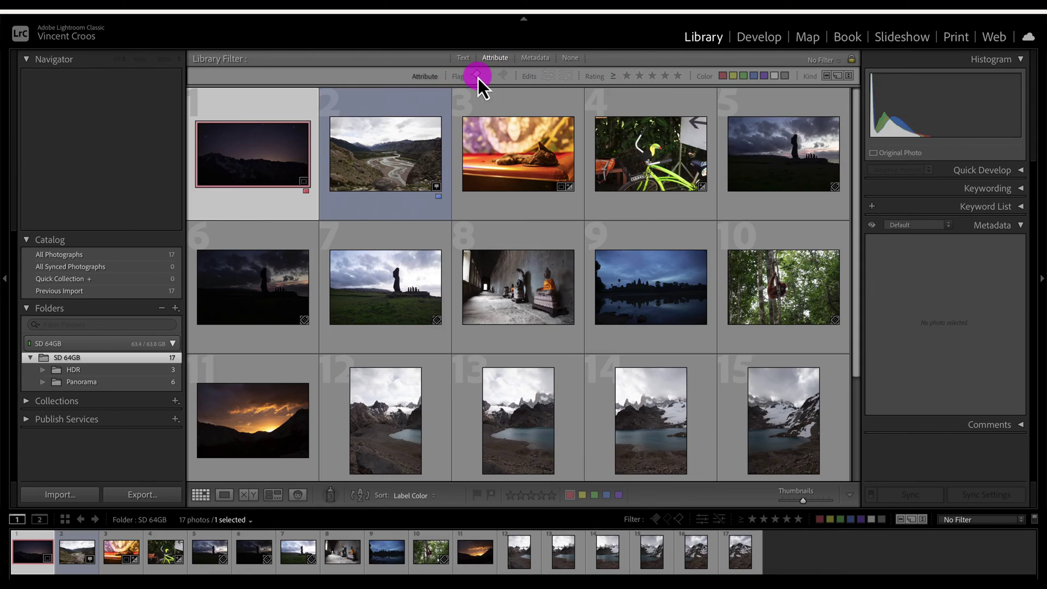
{"action": "left_click", "coordinate": [547, 77]}
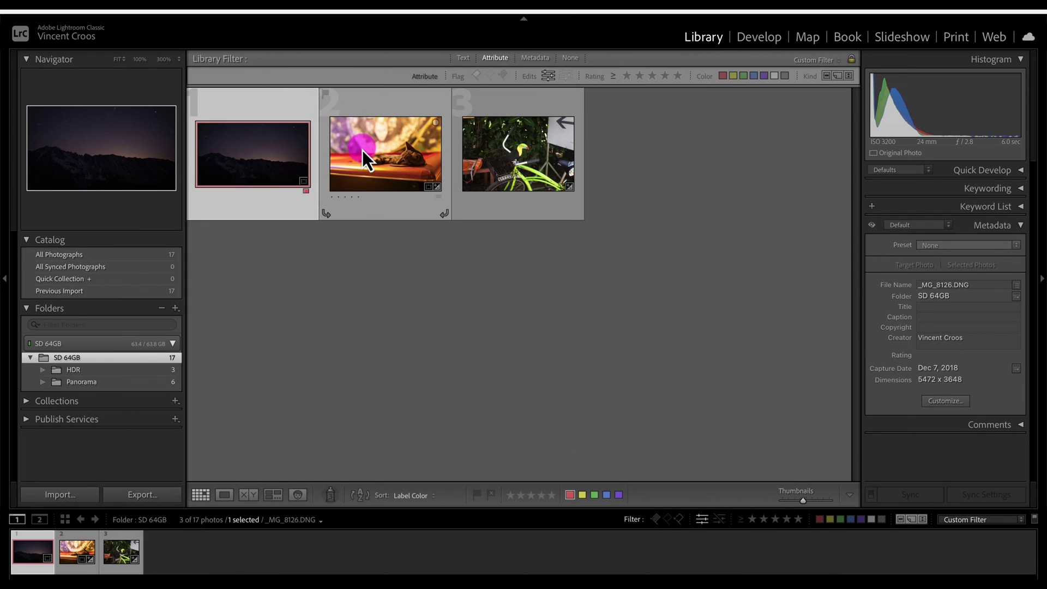
{"action": "left_click", "coordinate": [549, 78]}
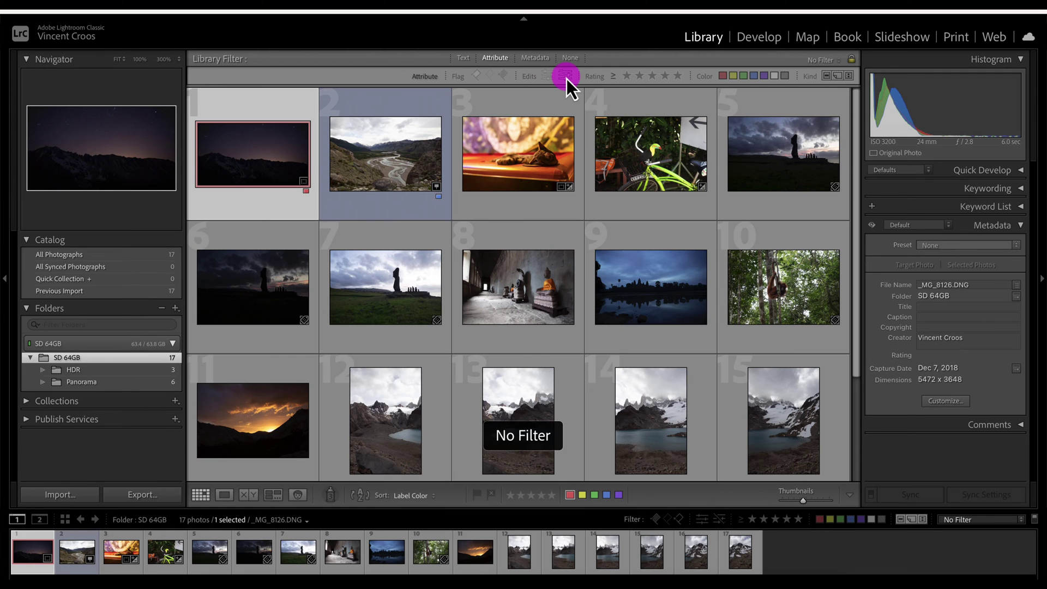
{"action": "left_click", "coordinate": [566, 78]}
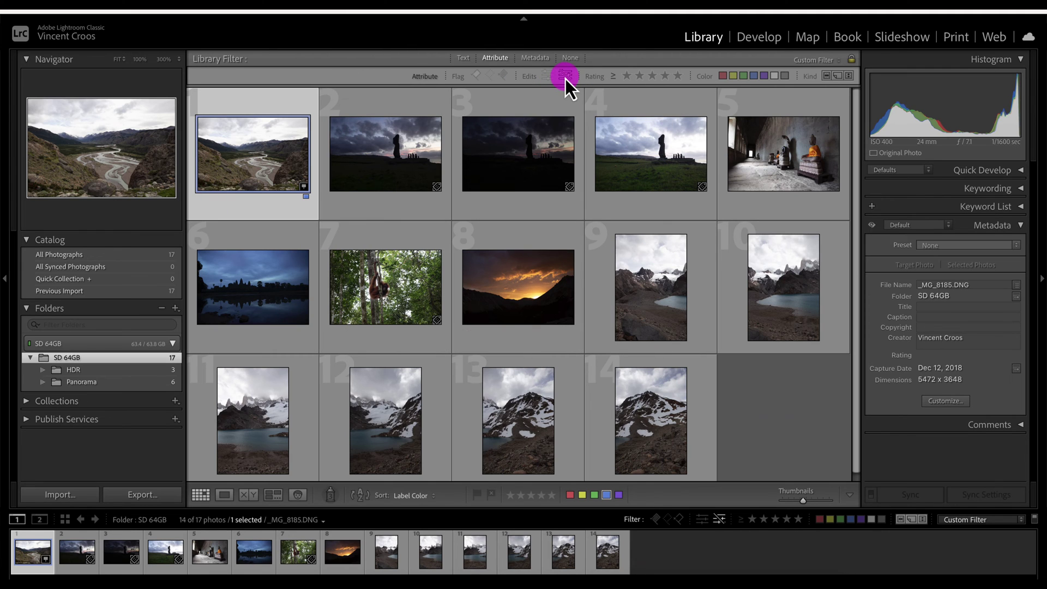
- Turn off the Unedited filter, step the rating filter from 2 to 5 stars, back to 1, then clear it
{"action": "left_click", "coordinate": [565, 79]}
{"action": "left_click", "coordinate": [643, 78]}
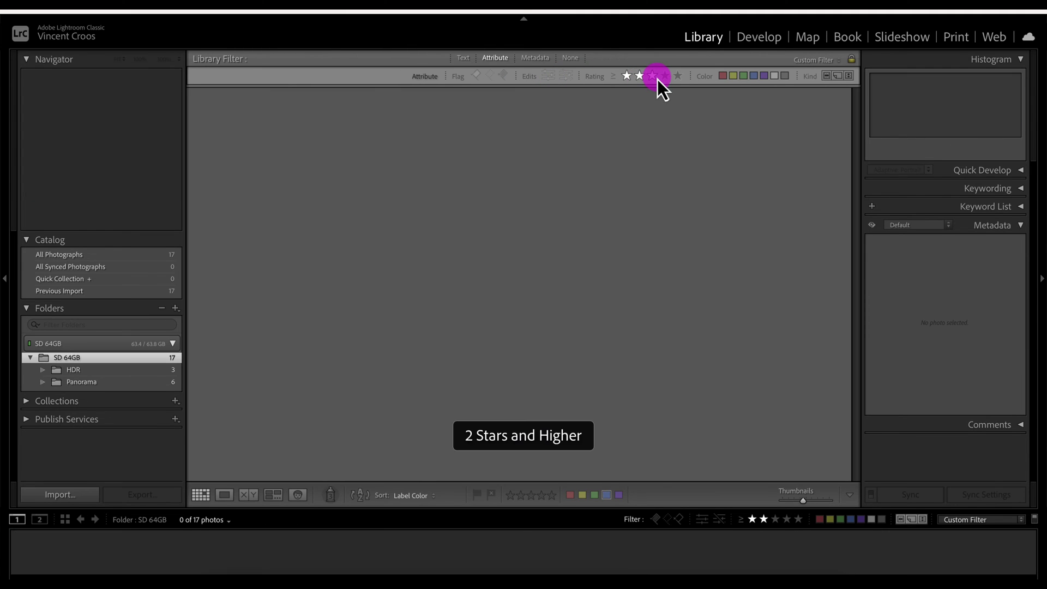
{"action": "left_click", "coordinate": [652, 77]}
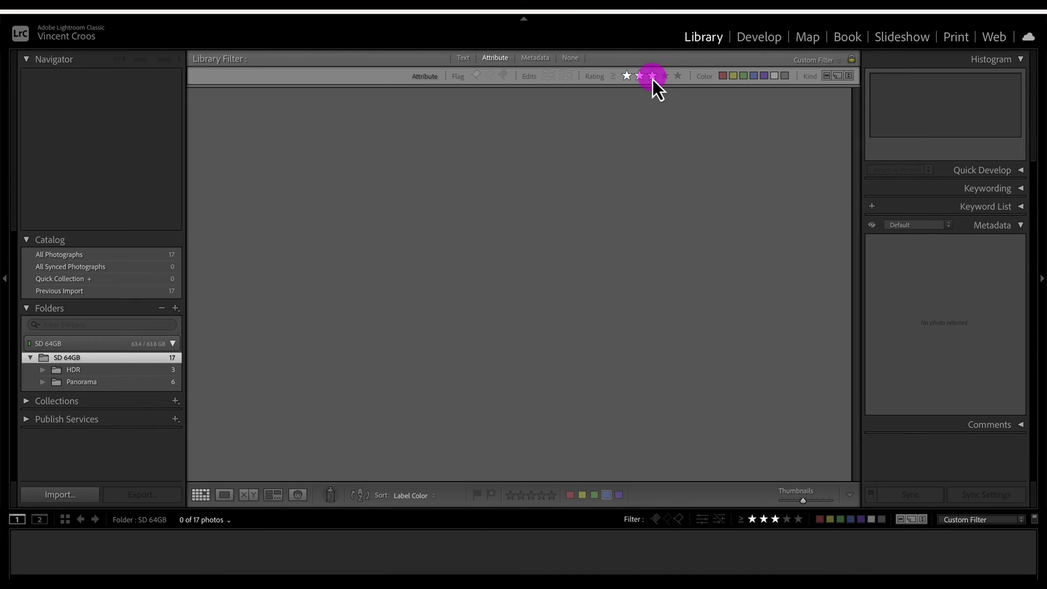
{"action": "left_click", "coordinate": [669, 77]}
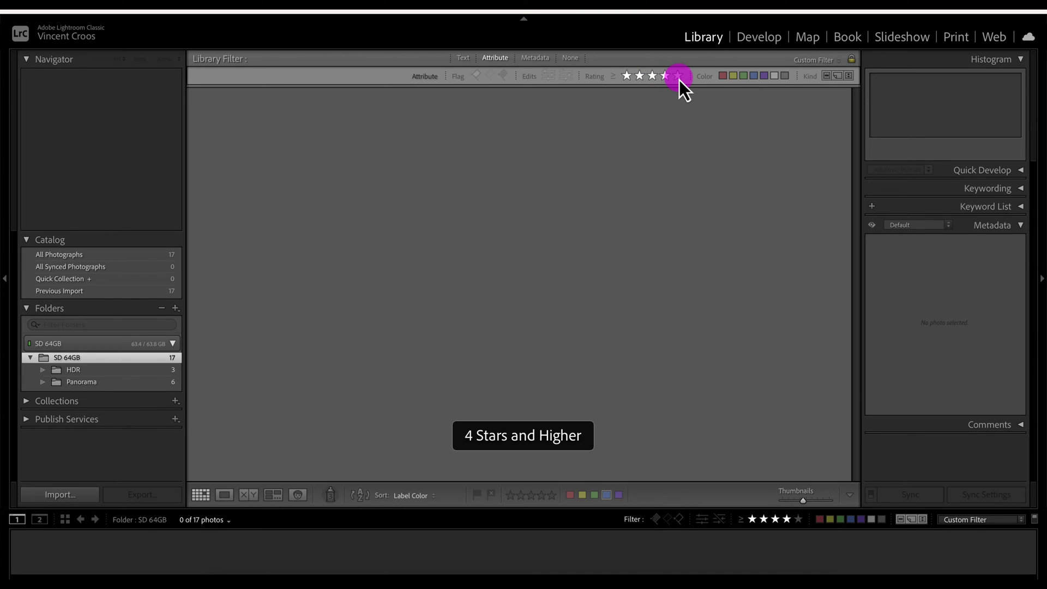
{"action": "left_click", "coordinate": [678, 77]}
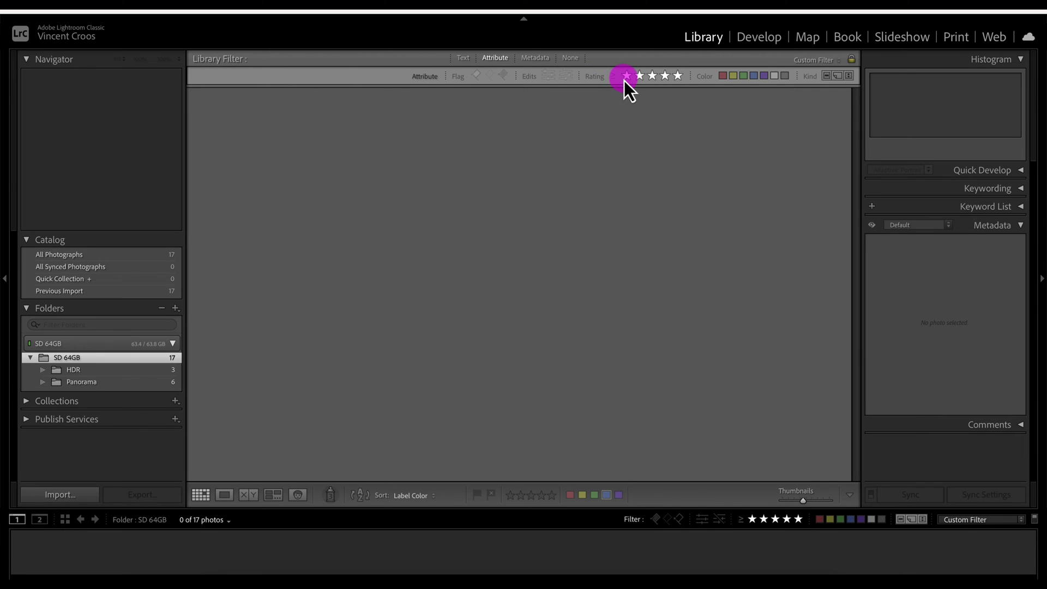
{"action": "left_click", "coordinate": [626, 79]}
{"action": "left_click", "coordinate": [615, 77]}
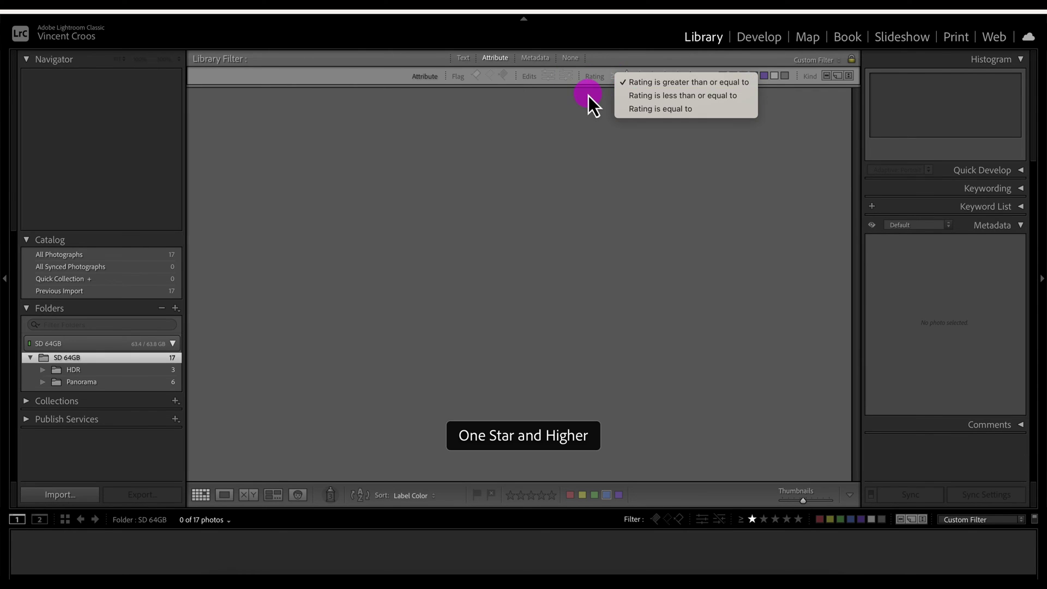
{"action": "left_click", "coordinate": [588, 95]}
{"action": "left_click", "coordinate": [623, 80]}
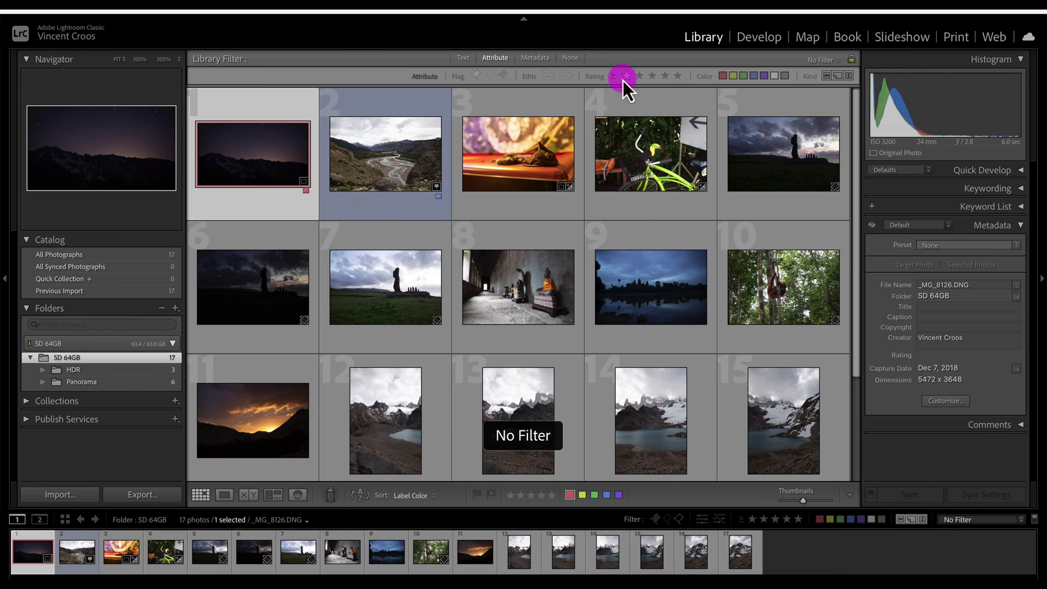
- Rate temple hallway photo 8 one star and lake photo 14 five stars
{"action": "left_click", "coordinate": [519, 275]}
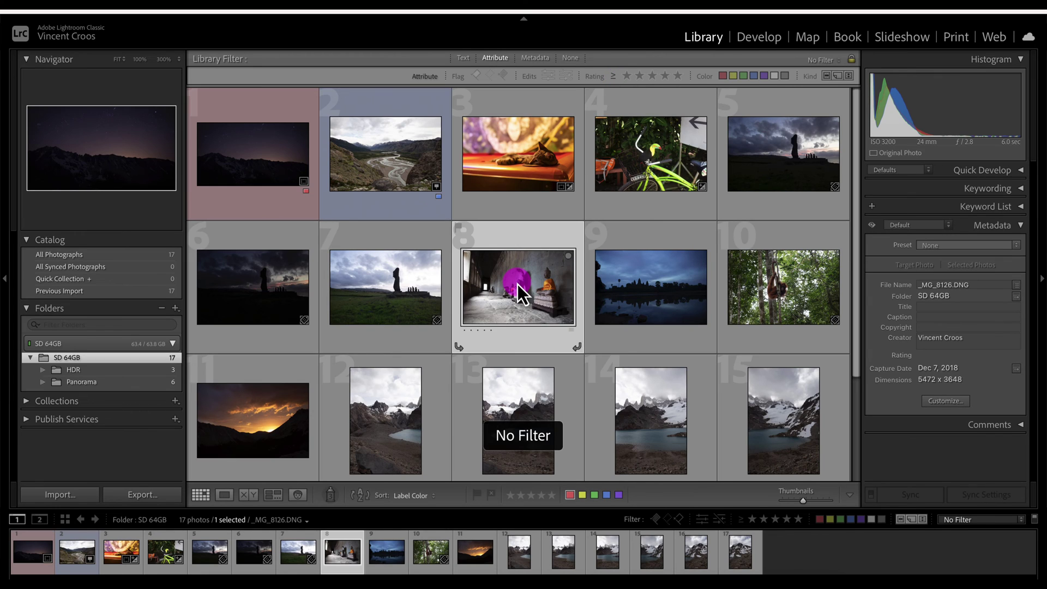
{"action": "left_click", "coordinate": [510, 495]}
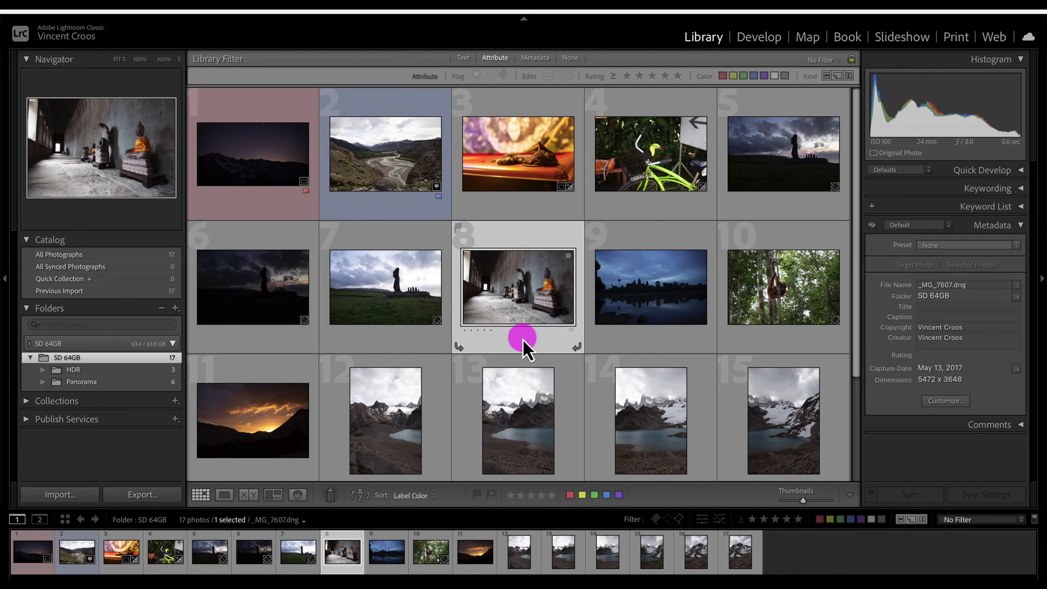
{"action": "left_click", "coordinate": [645, 425]}
{"action": "left_click", "coordinate": [552, 495]}
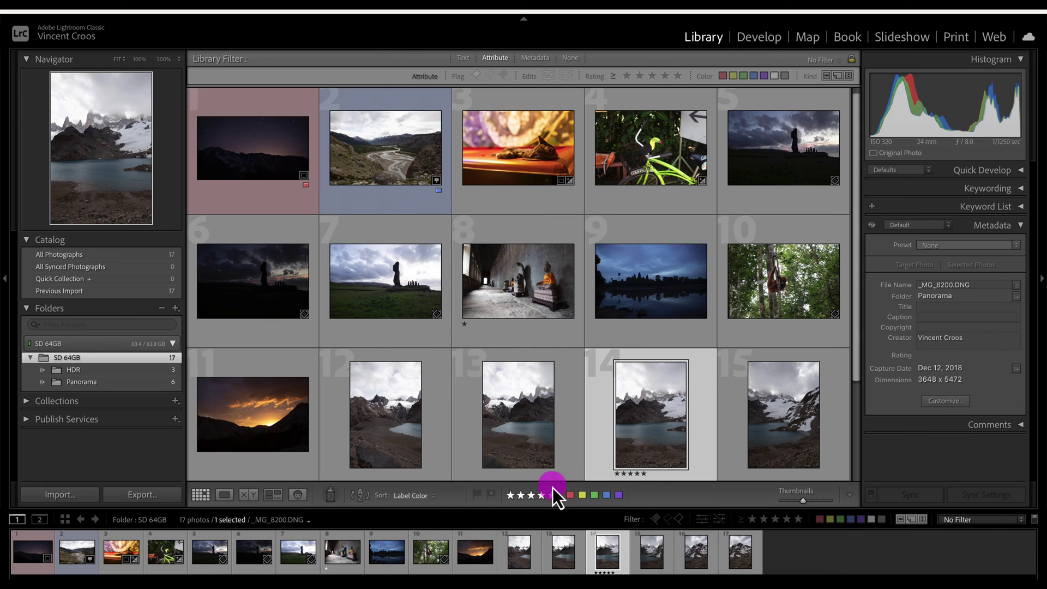
- Flag moai photo 7 as a pick and orangutan photo 10 as rejected
{"action": "left_click", "coordinate": [404, 290]}
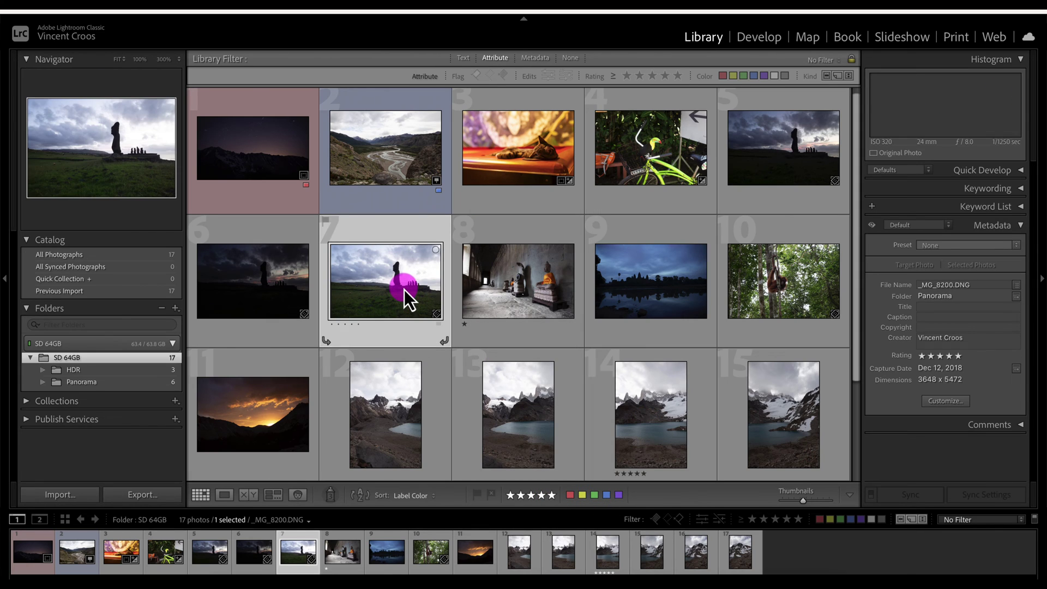
{"action": "left_click", "coordinate": [477, 495]}
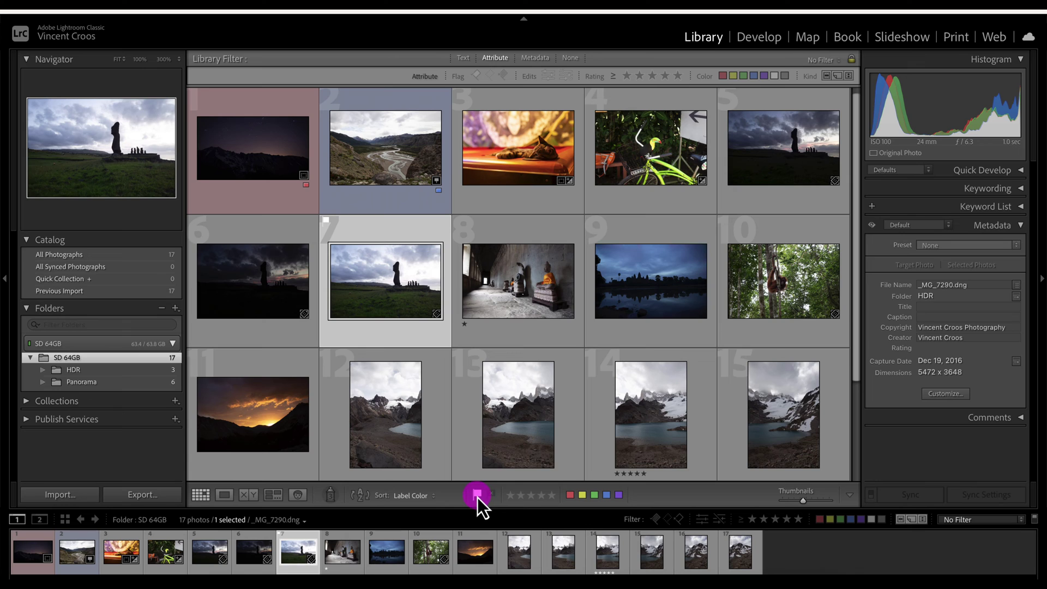
{"action": "left_click", "coordinate": [783, 313]}
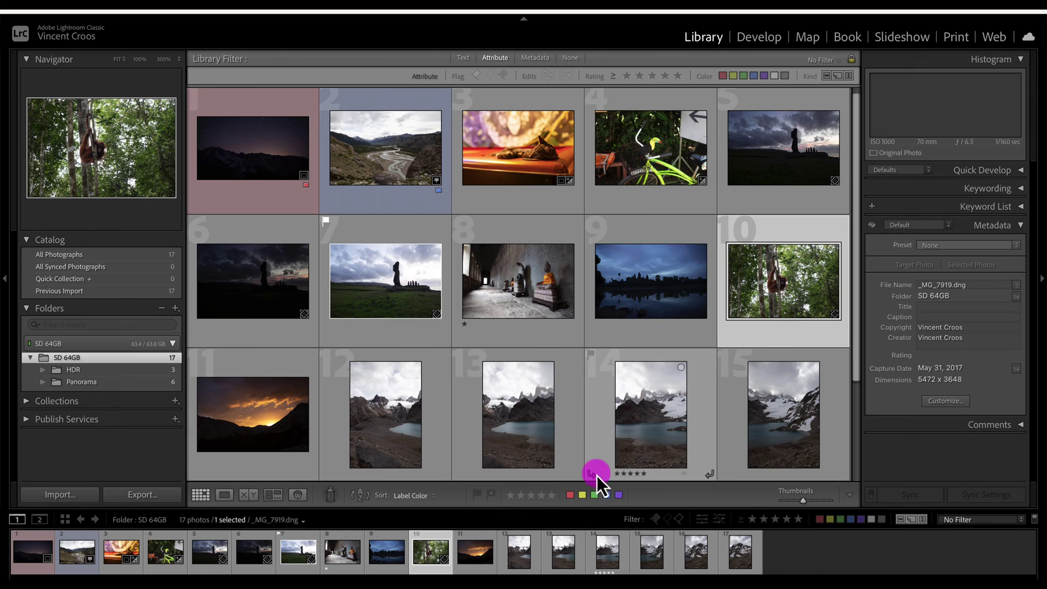
{"action": "left_click", "coordinate": [493, 497]}
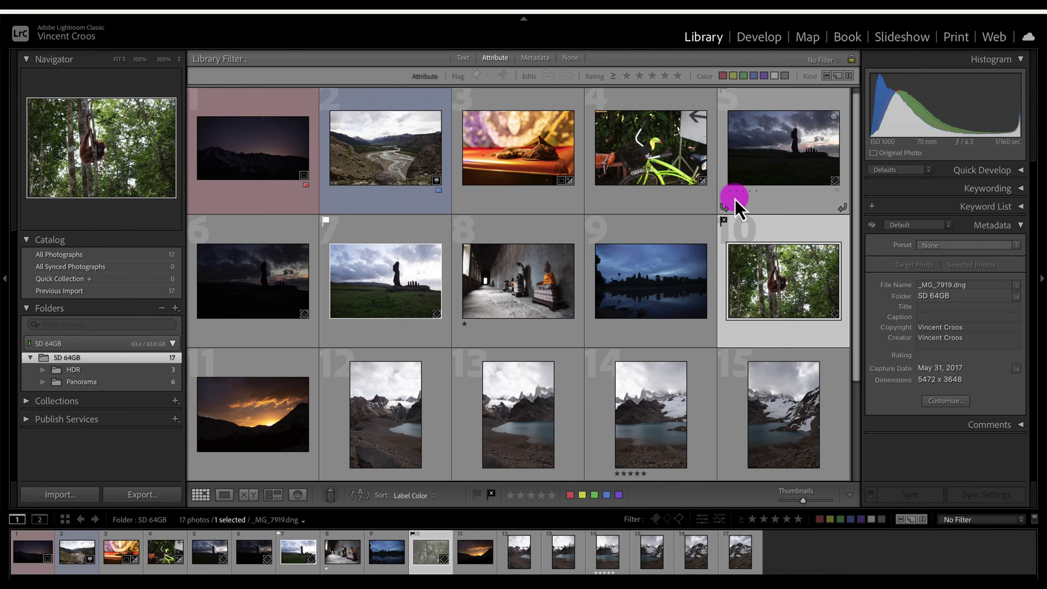
- Try rating filters up to four stars with Flagged, clear the rating, then filter to Unflagged (15 photos)
{"action": "left_click", "coordinate": [627, 76]}
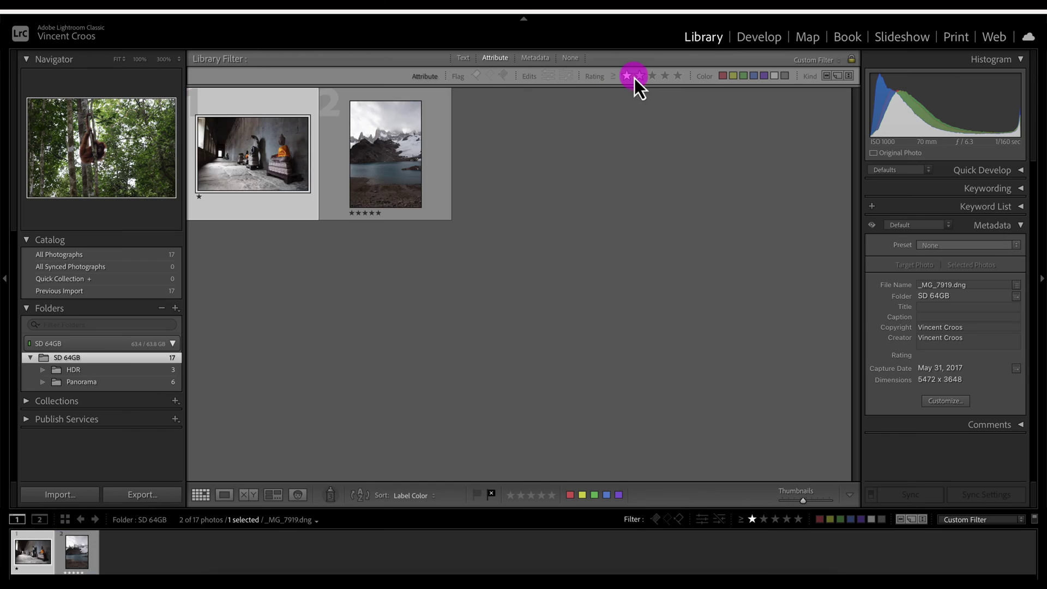
{"action": "left_click", "coordinate": [640, 76]}
{"action": "left_click", "coordinate": [665, 77]}
{"action": "left_click", "coordinate": [475, 75]}
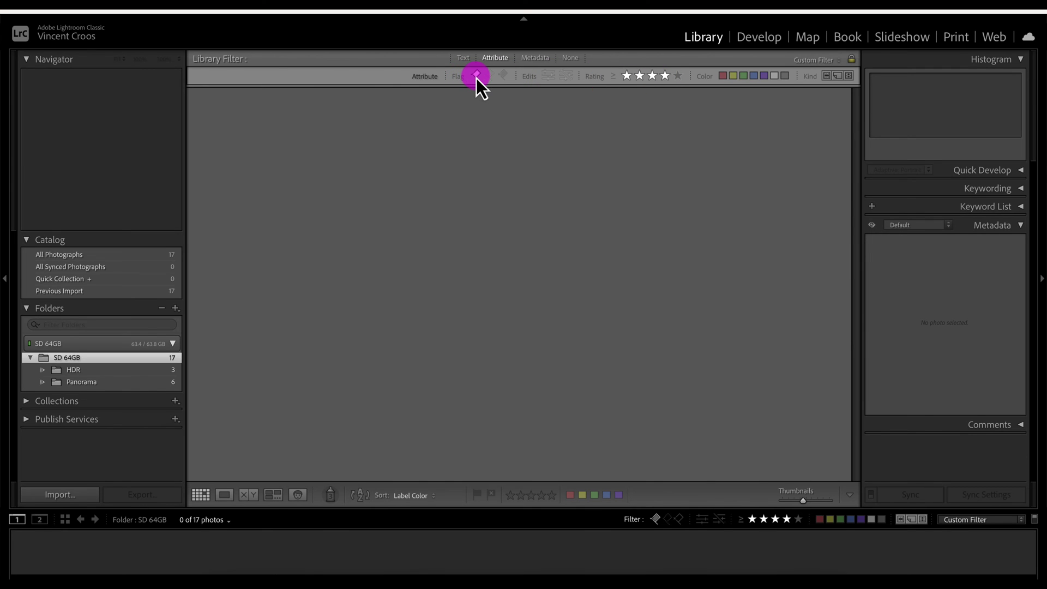
{"action": "left_click", "coordinate": [664, 76]}
{"action": "left_click", "coordinate": [665, 79]}
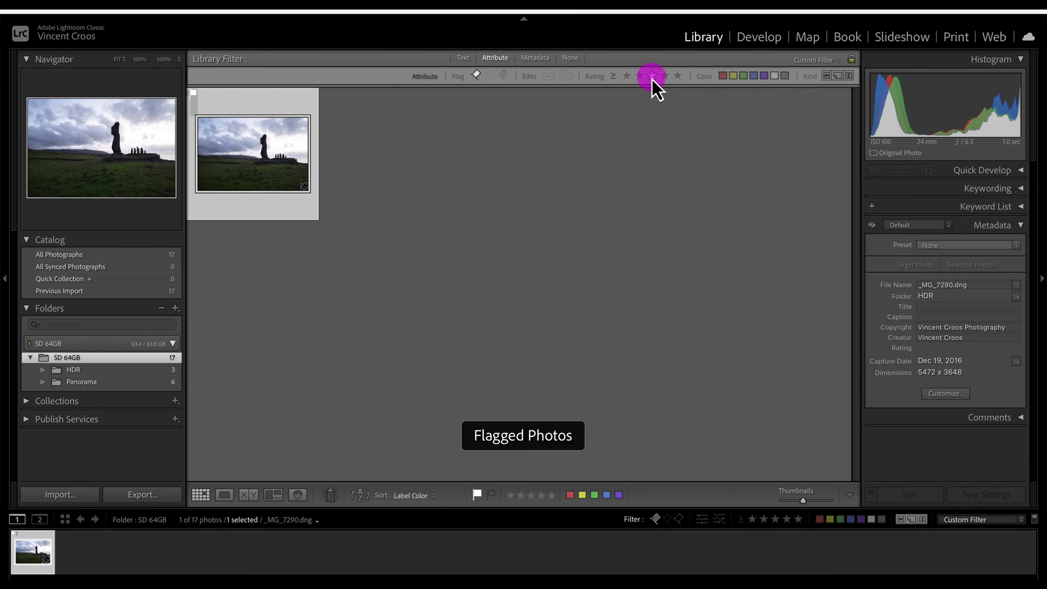
{"action": "left_click", "coordinate": [485, 77]}
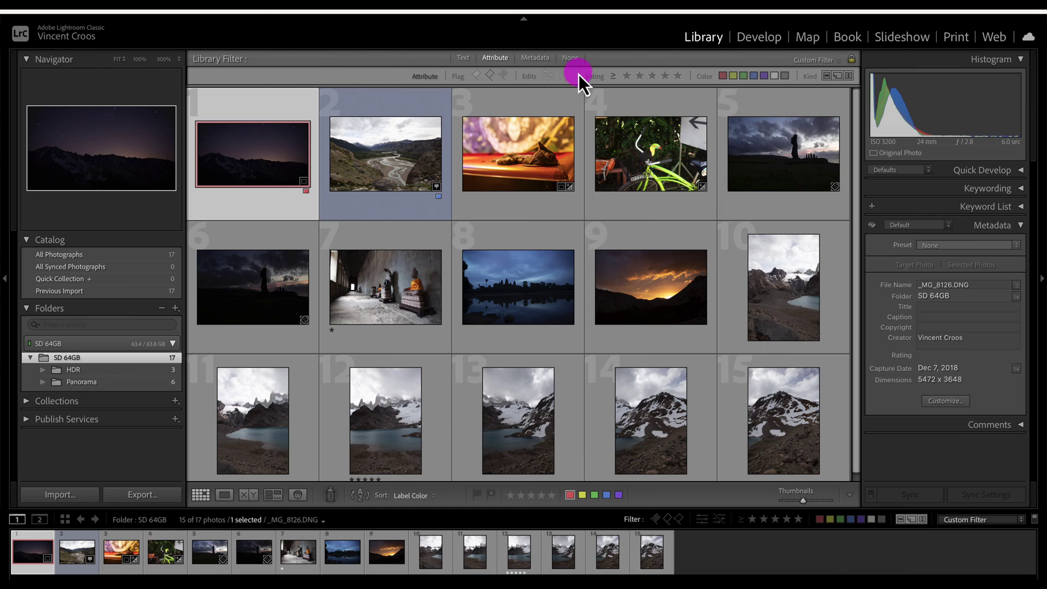
- Browse the Text filter's Any Searchable Field list, then switch to the Metadata filter columns
{"action": "left_click", "coordinate": [463, 58]}
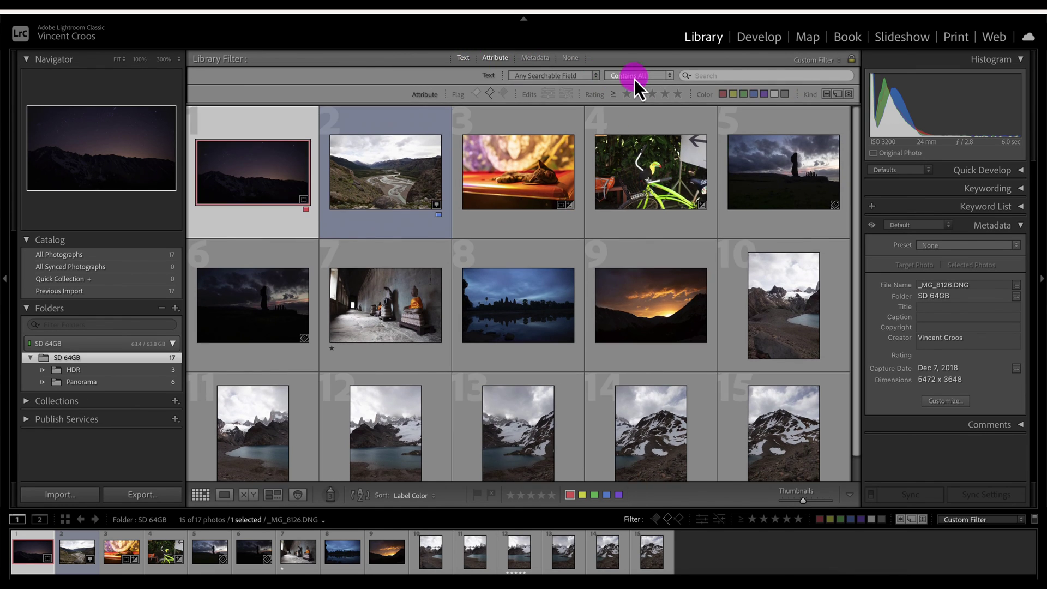
{"action": "left_click", "coordinate": [731, 78]}
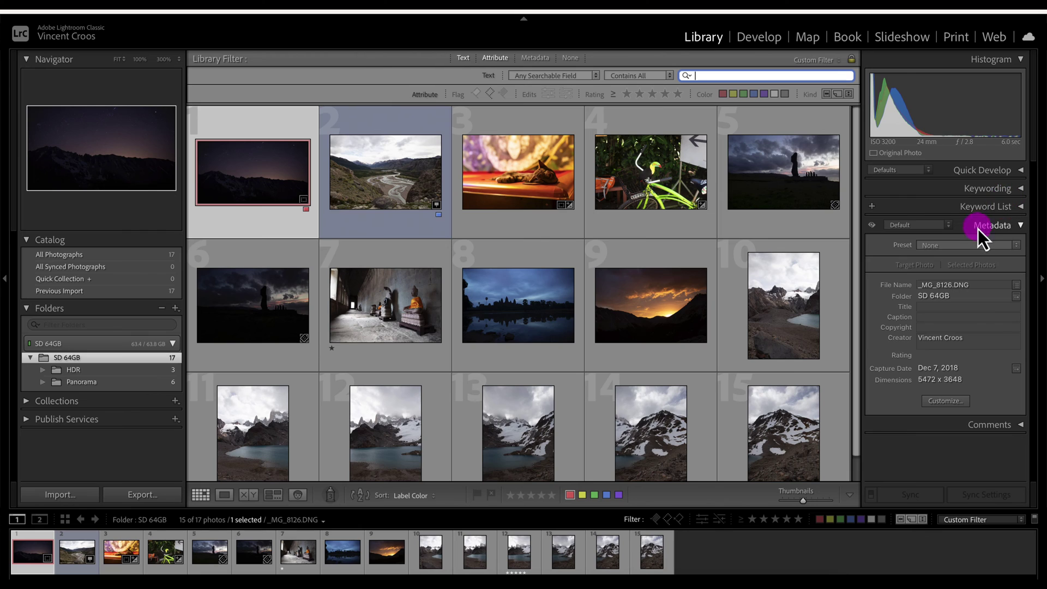
{"action": "left_click", "coordinate": [593, 80]}
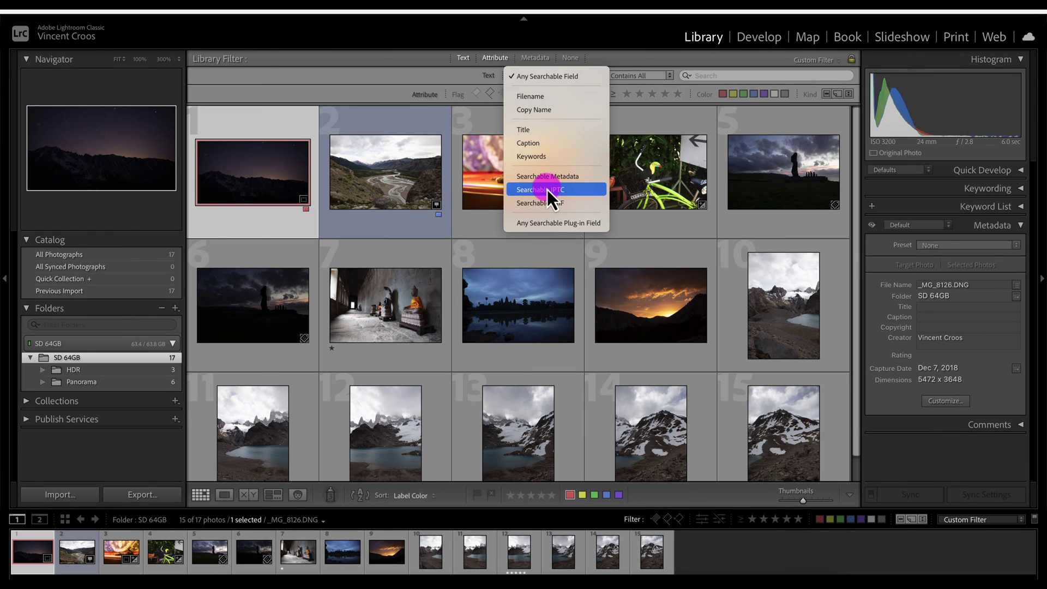
{"action": "left_click", "coordinate": [435, 78]}
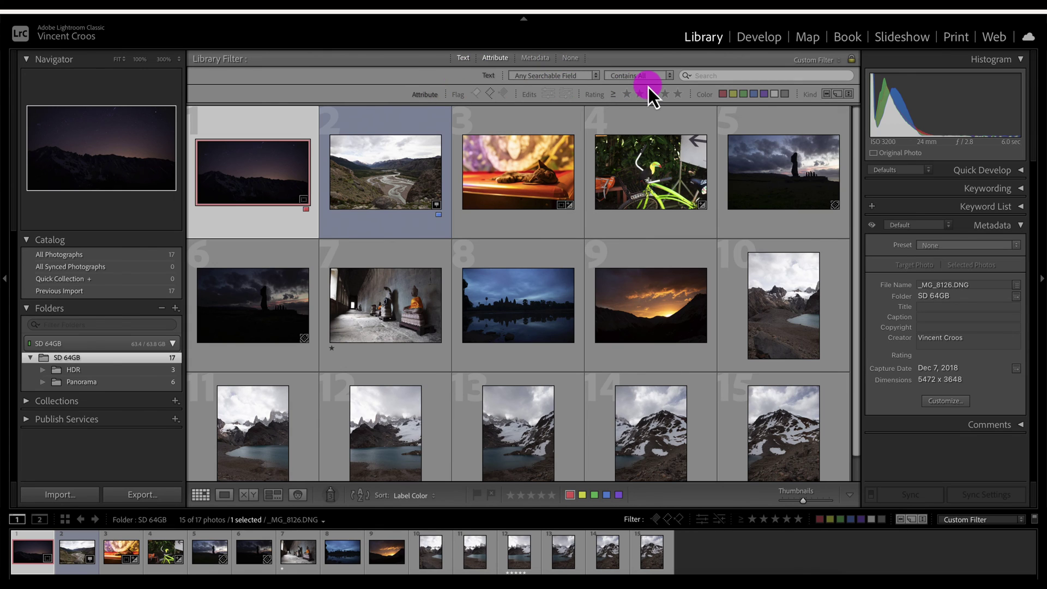
{"action": "left_click", "coordinate": [540, 58]}
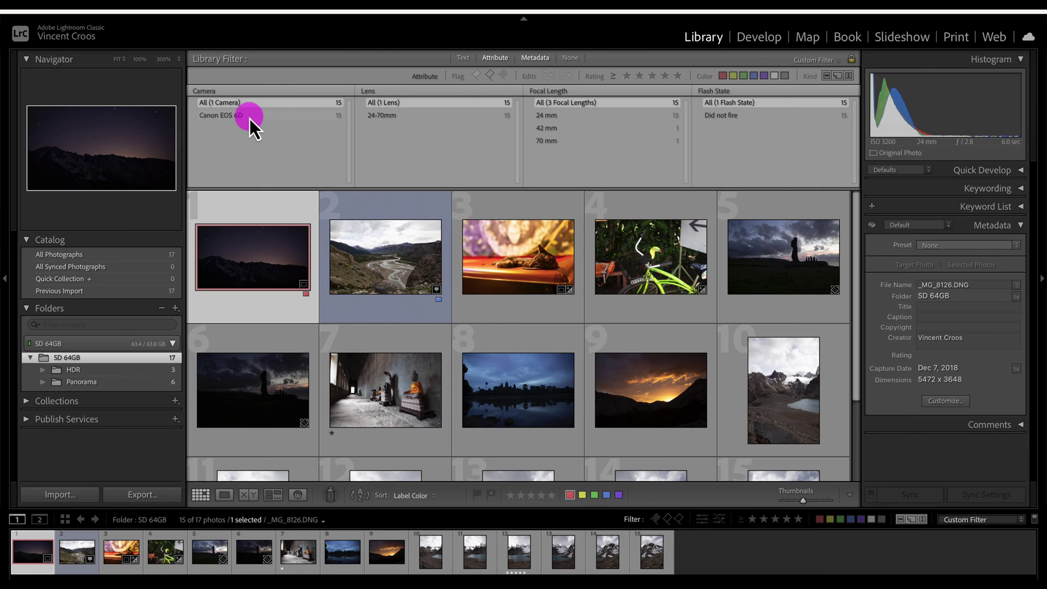
- Filter by the 24-70mm lens, try 24, 42 and 70 mm focal lengths, and check the Flash State column menu
{"action": "left_click", "coordinate": [398, 118]}
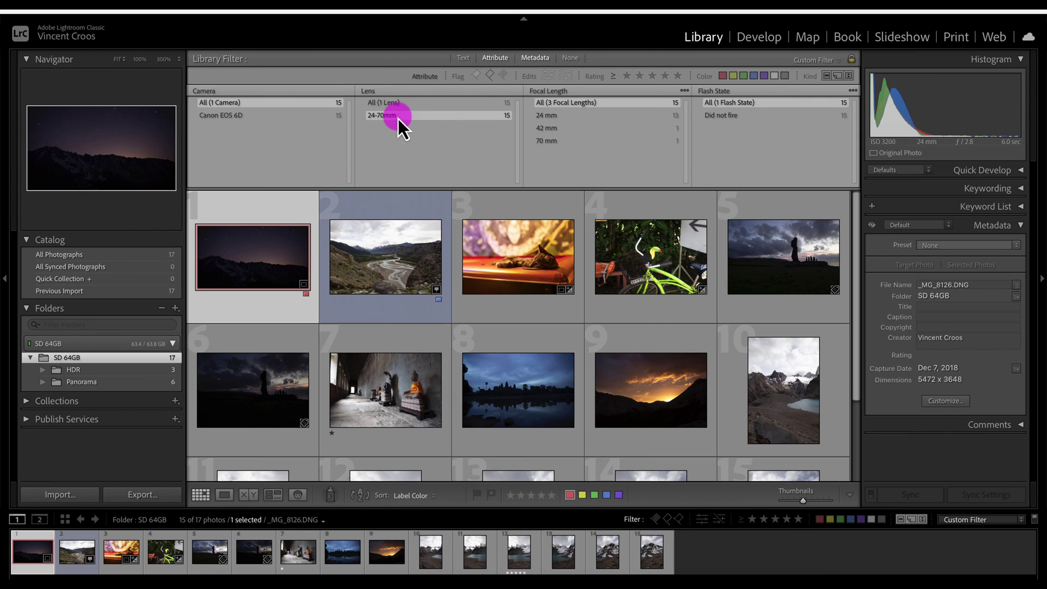
{"action": "left_click", "coordinate": [581, 118]}
{"action": "left_click", "coordinate": [578, 129]}
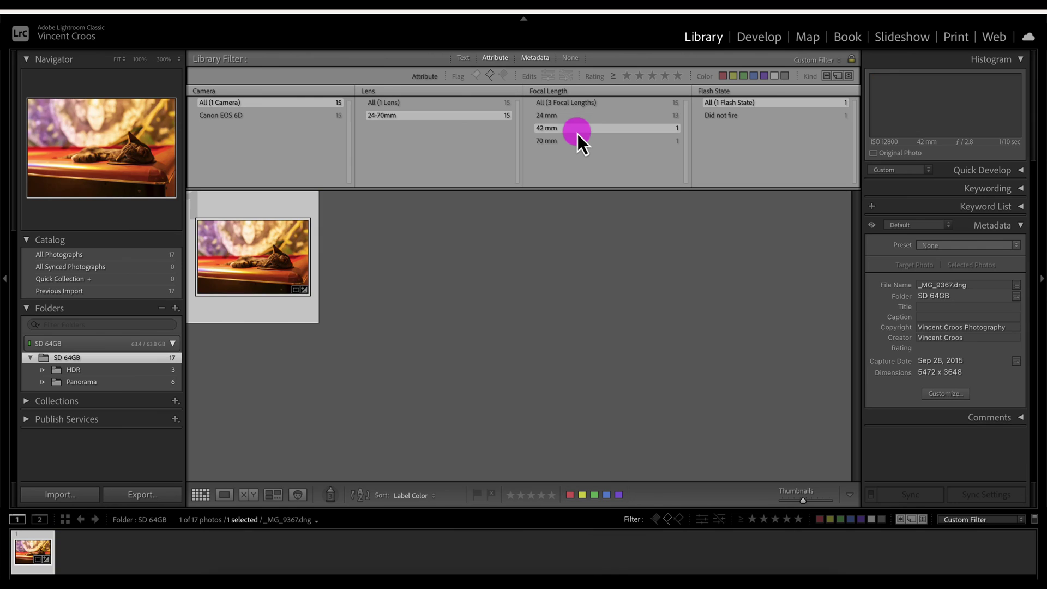
{"action": "left_click", "coordinate": [578, 142]}
{"action": "left_click", "coordinate": [578, 130]}
{"action": "left_click", "coordinate": [579, 117]}
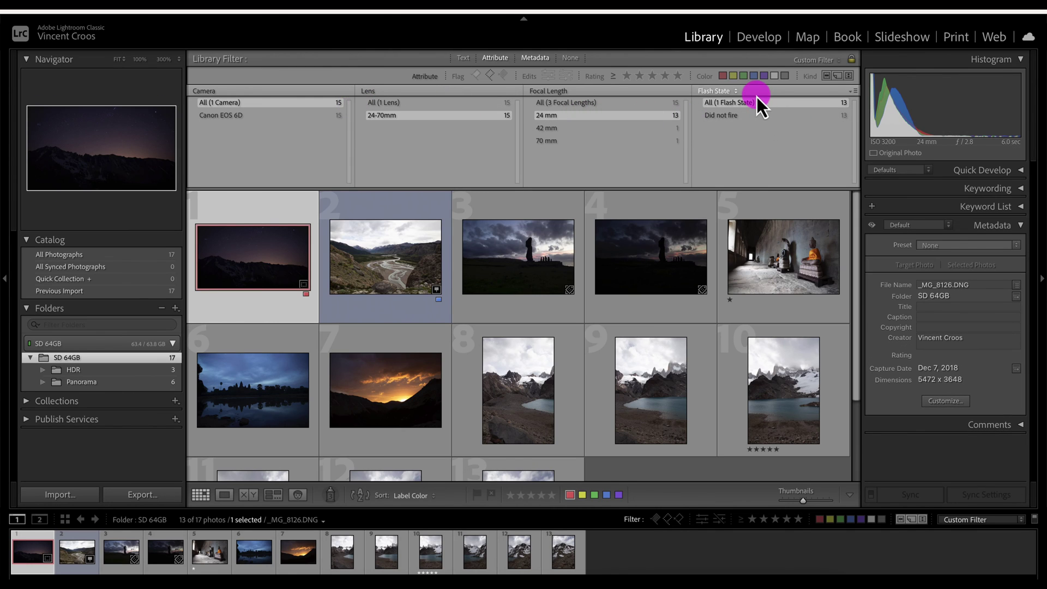
{"action": "left_click", "coordinate": [853, 93]}
{"action": "left_click", "coordinate": [833, 95]}
- Reset the filters, then show only blue- and red-labelled photos and lock the filter
{"action": "left_click", "coordinate": [496, 58]}
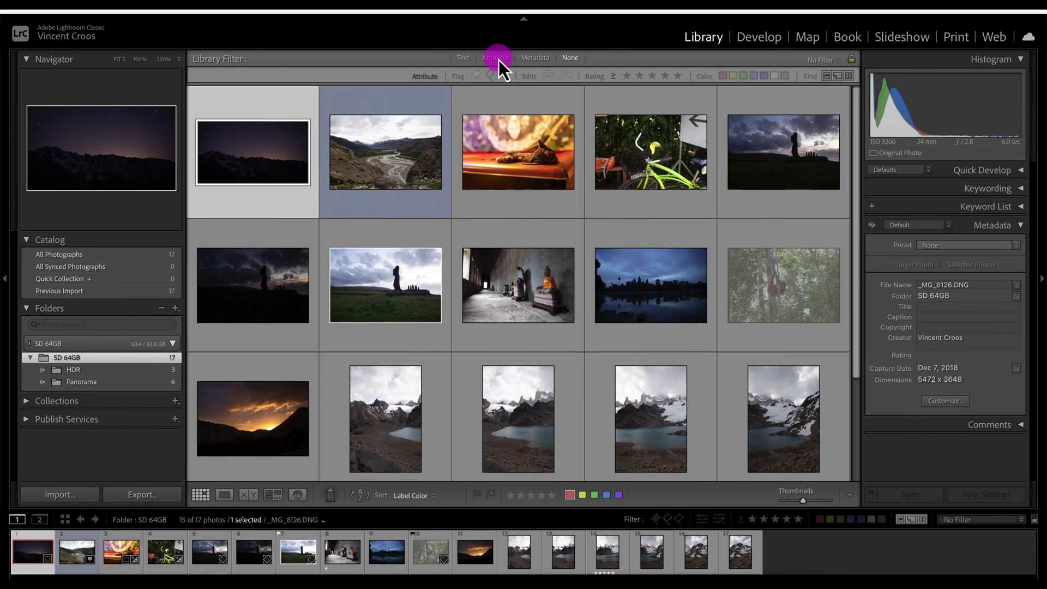
{"action": "left_click", "coordinate": [572, 59]}
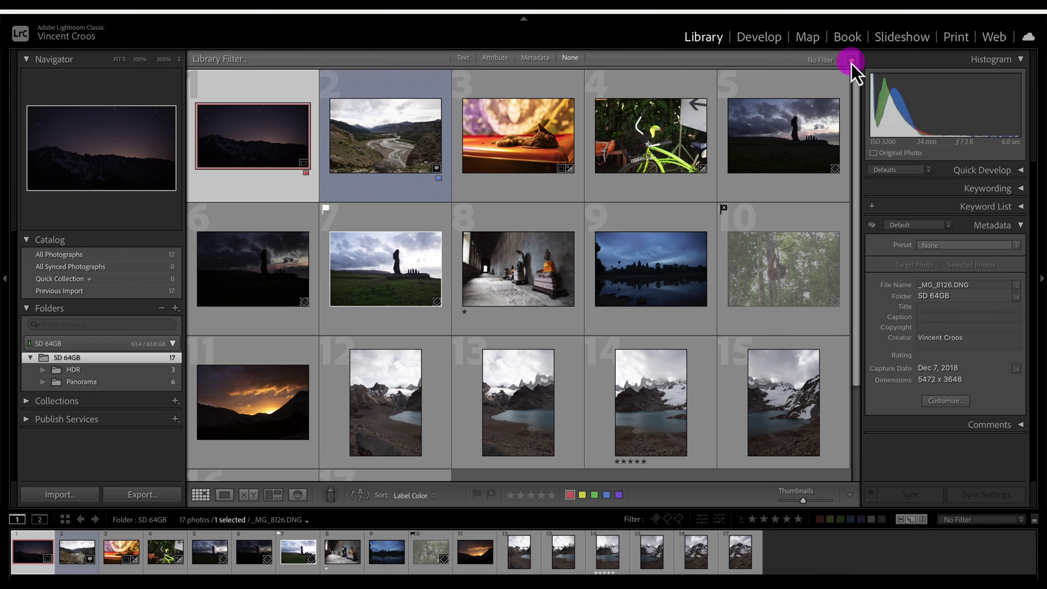
{"action": "left_click", "coordinate": [496, 57]}
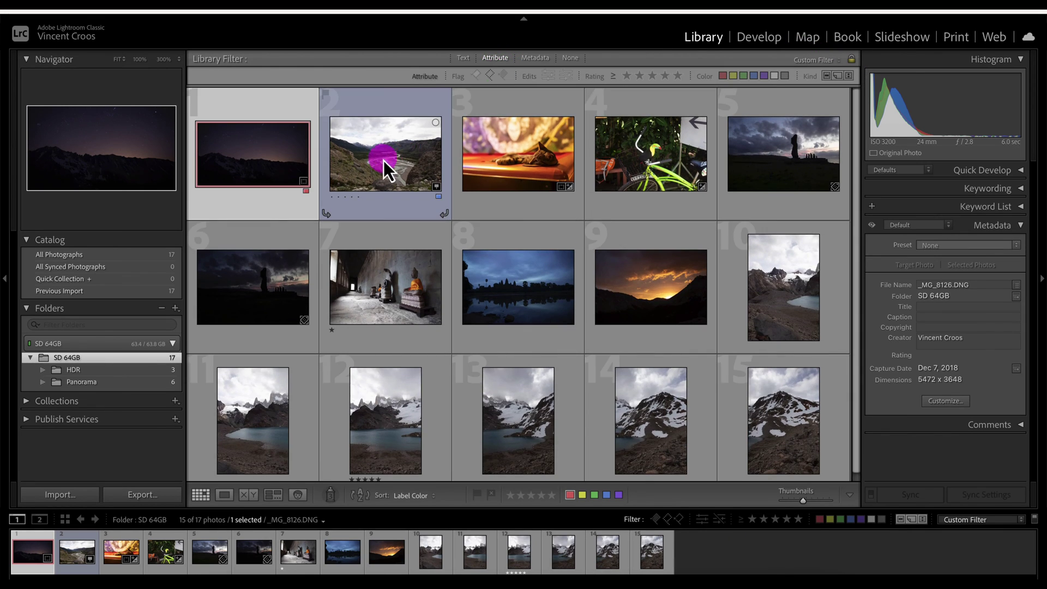
{"action": "left_click", "coordinate": [753, 77]}
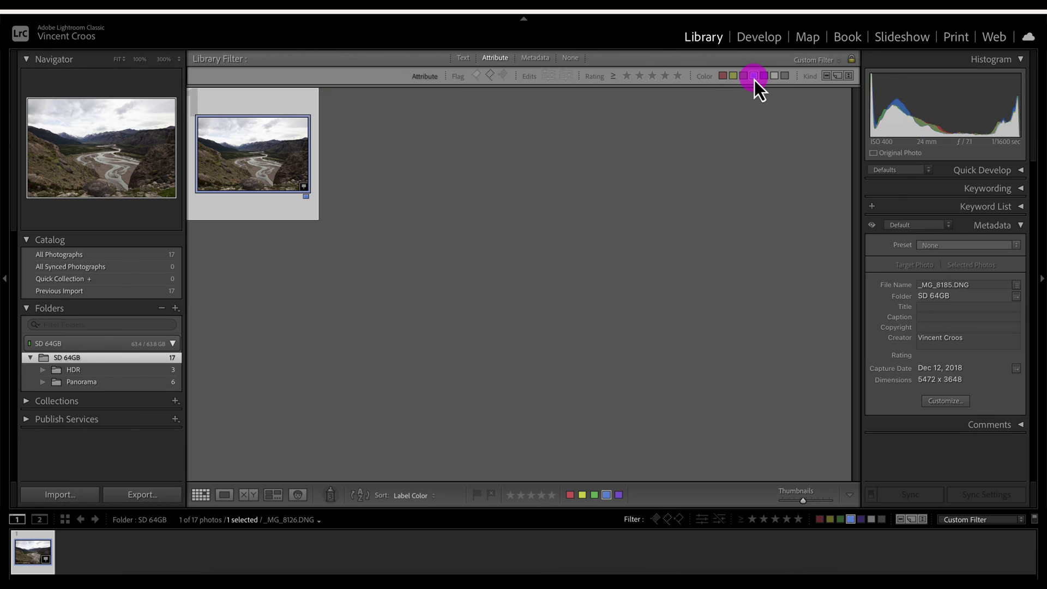
{"action": "left_click", "coordinate": [724, 77]}
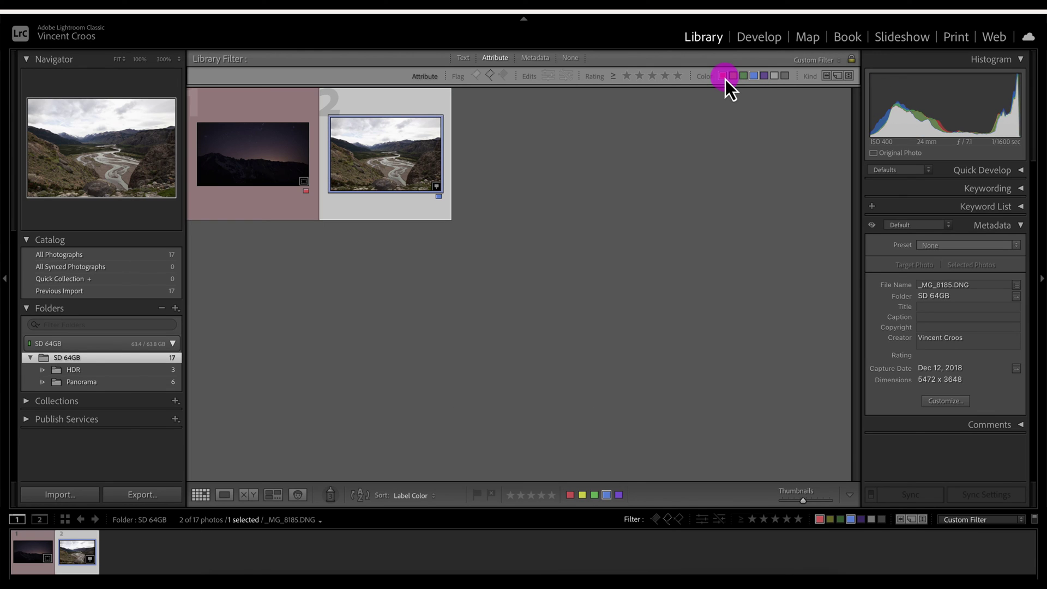
{"action": "left_click", "coordinate": [852, 60]}
- Move from the HDR folder to SD 64GB and back, showing all three moai photos with No Filter
{"action": "left_click", "coordinate": [103, 371]}
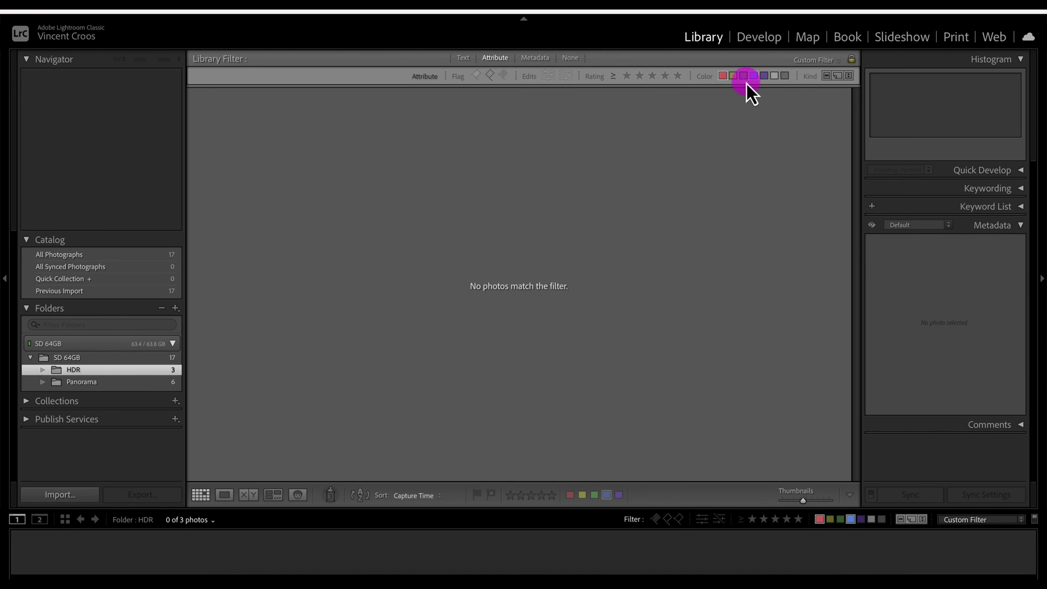
{"action": "left_click", "coordinate": [113, 360]}
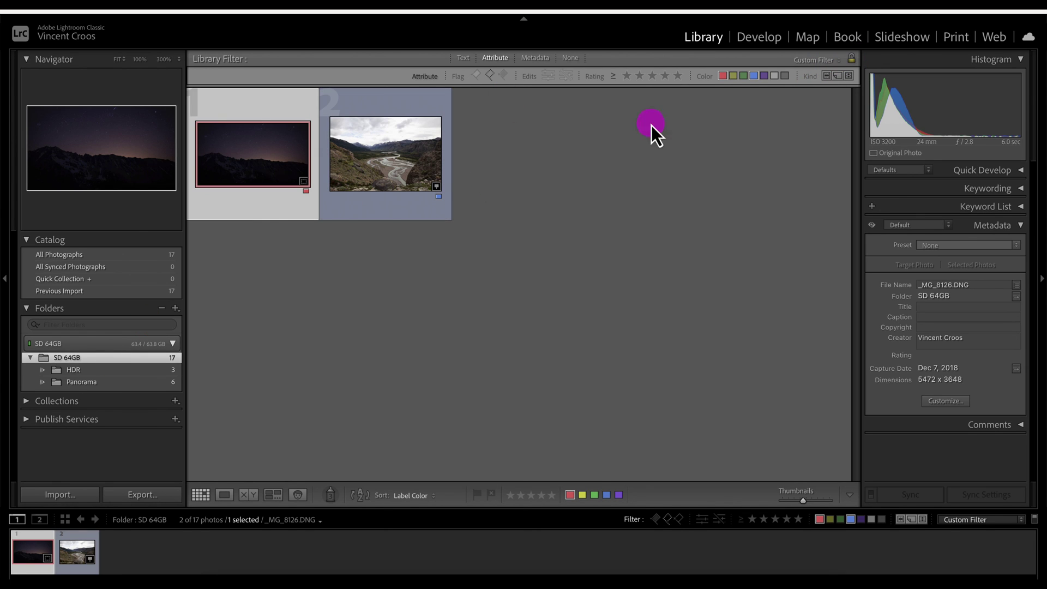
{"action": "left_click", "coordinate": [94, 372]}
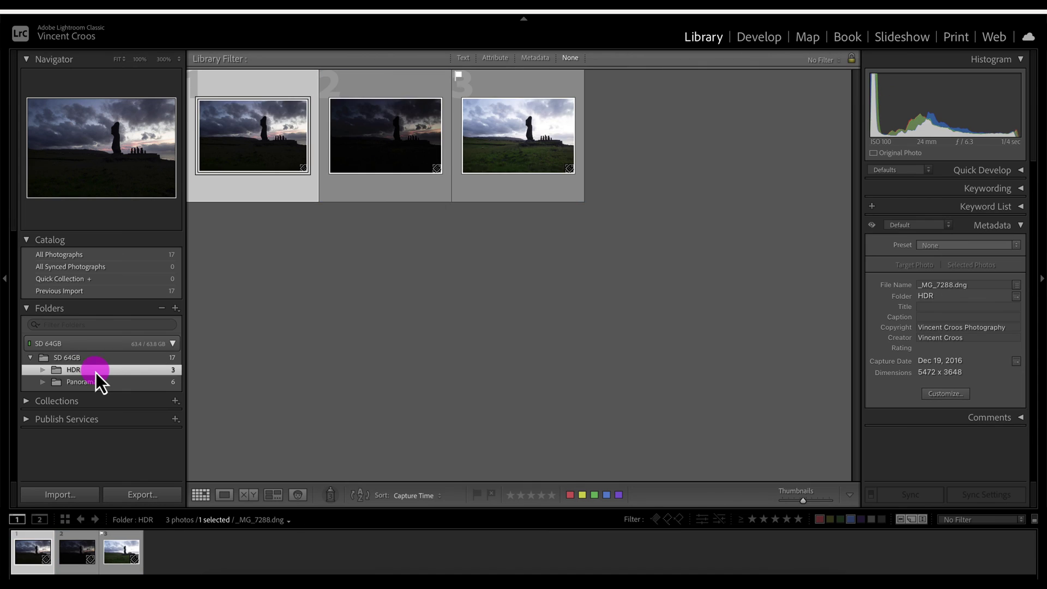